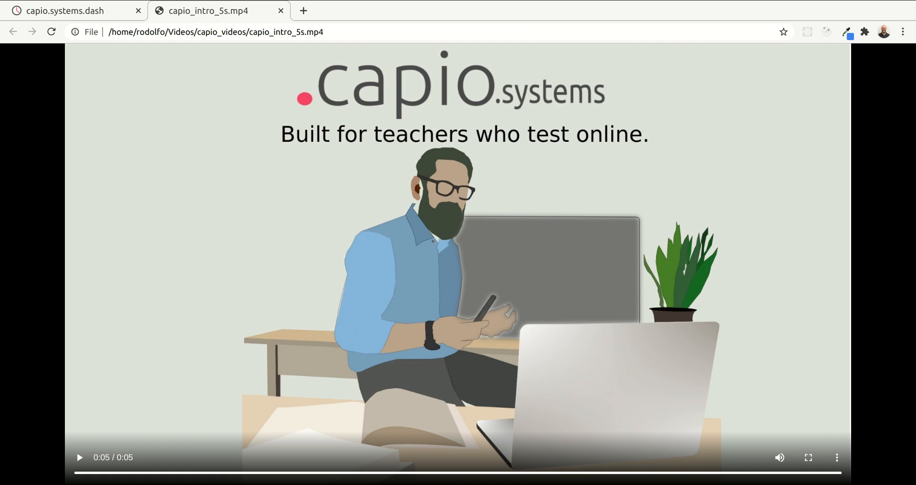
# Switch to the capio.systems dashboard and open the Account page
pyautogui.click(77, 13)
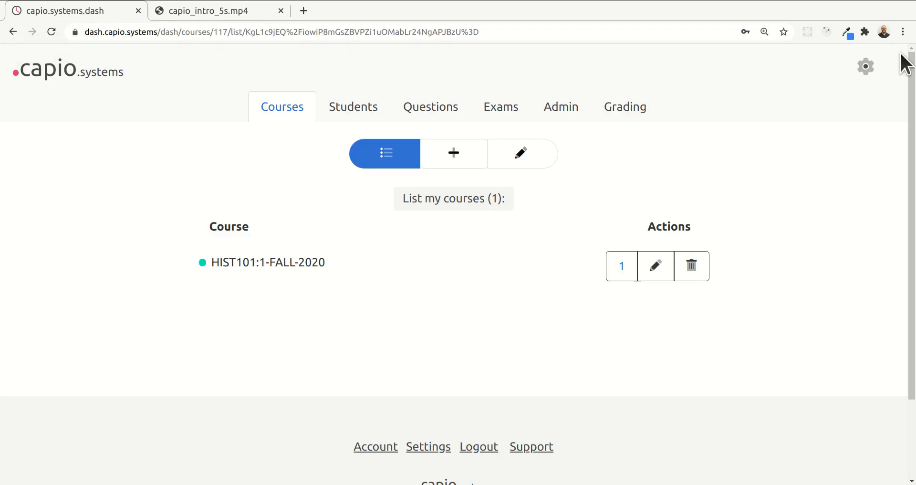
pyautogui.click(867, 67)
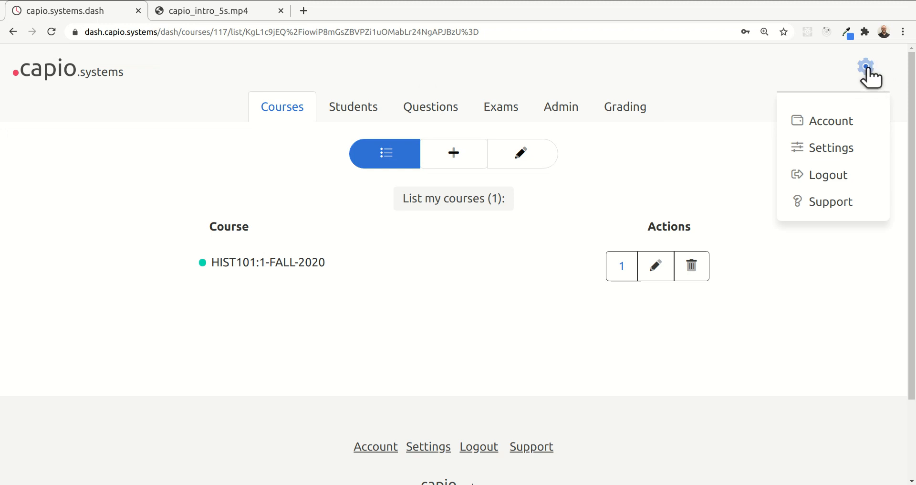
pyautogui.click(830, 125)
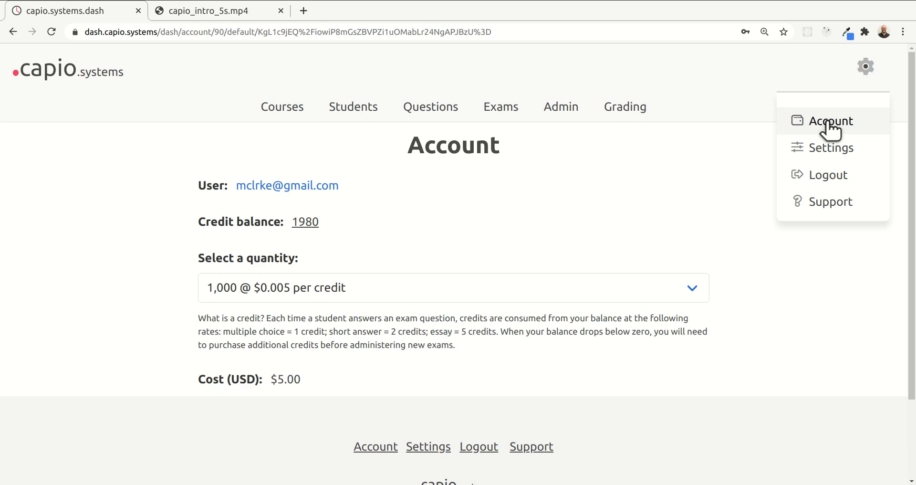
# Review the credit rates, payment options and available purchase quantities on the Account page
pyautogui.scroll(-1, 489, 167)
pyautogui.scroll(-2, 491, 168)
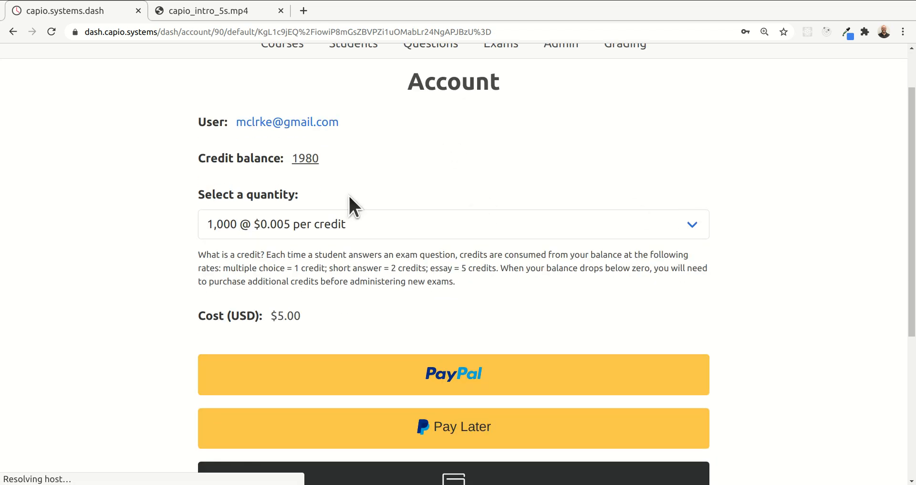
pyautogui.scroll(-2, 370, 205)
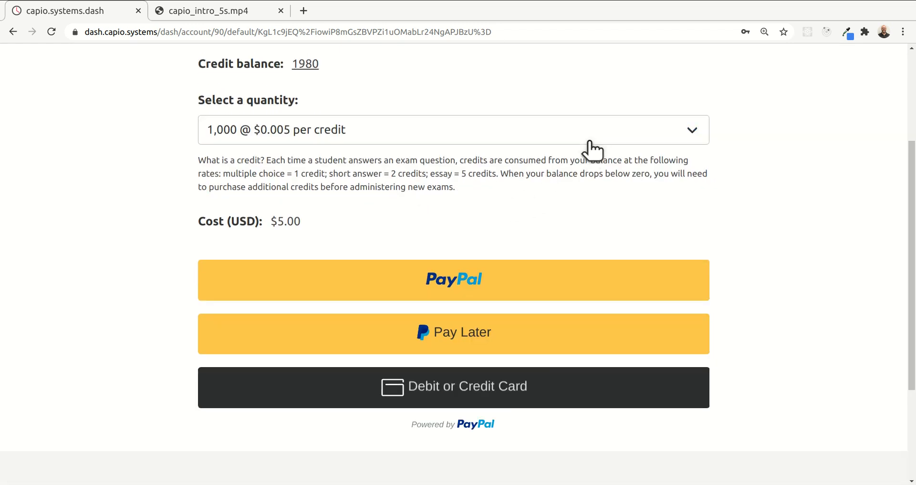
pyautogui.scroll(2, 589, 147)
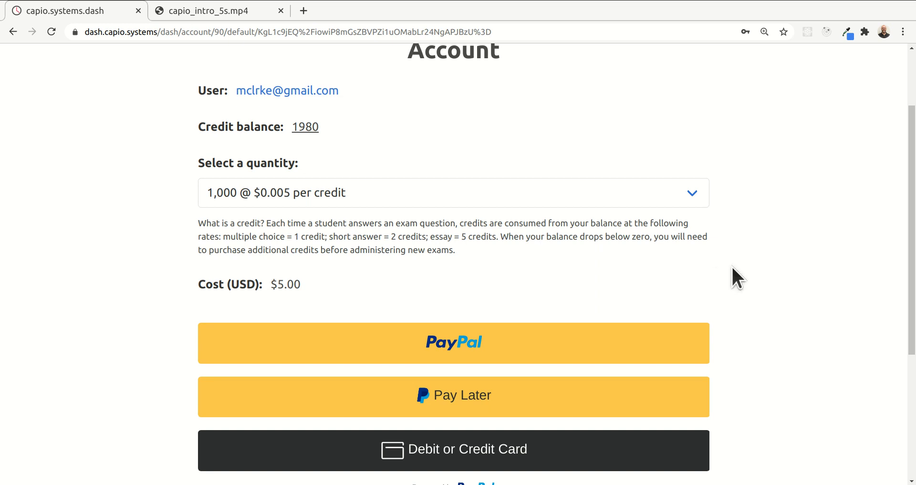
pyautogui.click(696, 200)
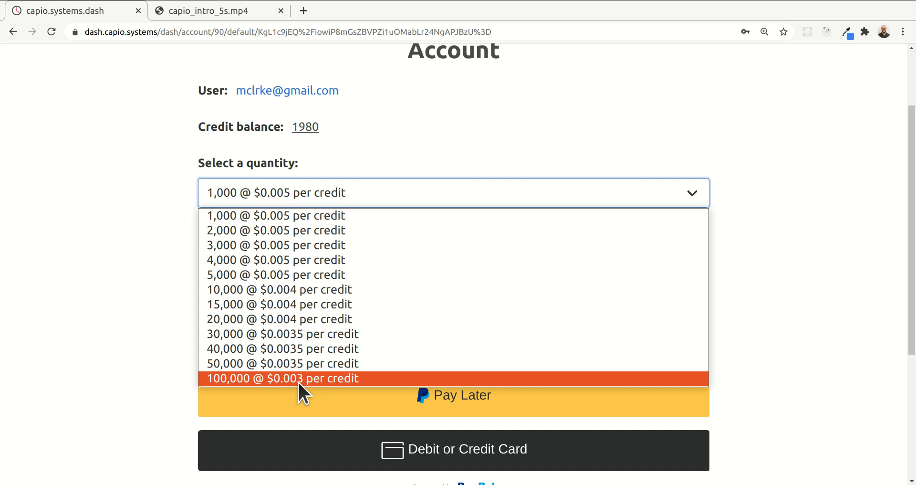
pyautogui.click(141, 137)
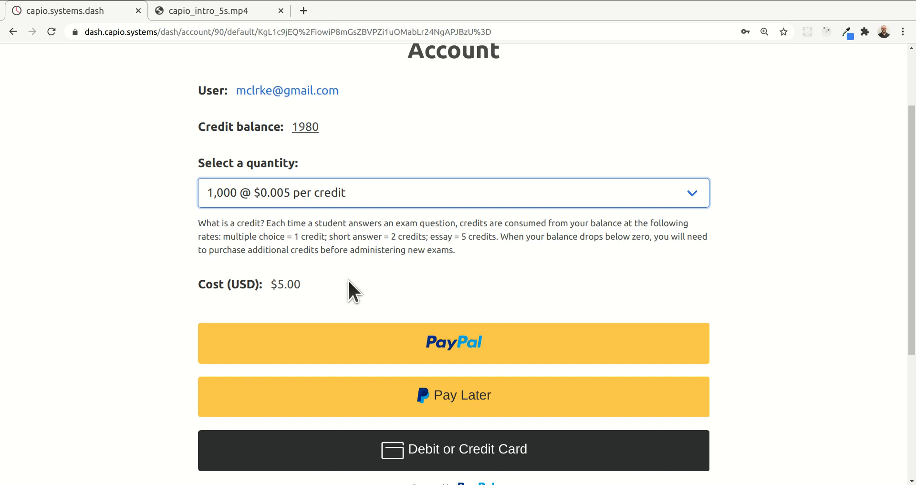
# Open Google Drive in a new browser tab
pyautogui.click(304, 10)
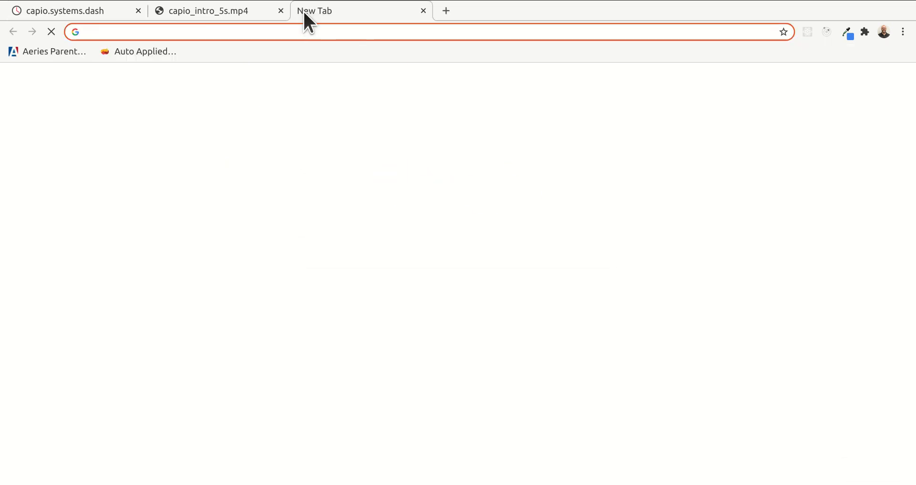
pyautogui.click(873, 80)
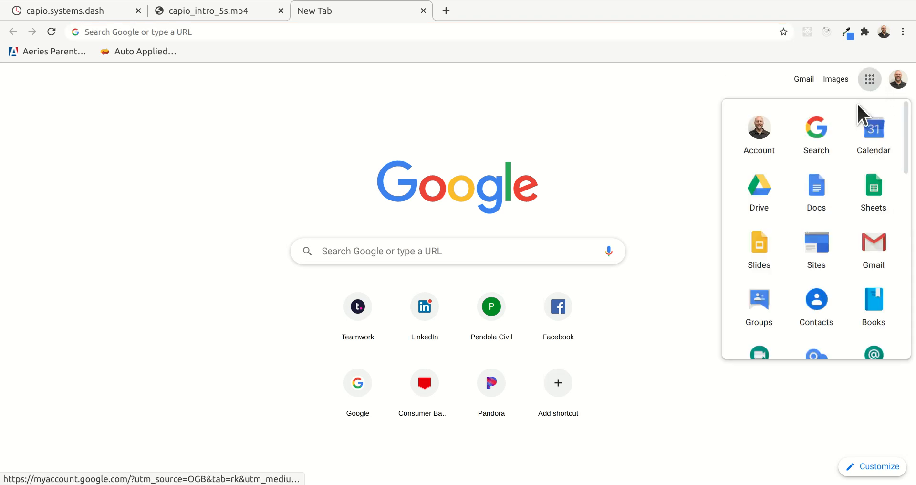
pyautogui.click(769, 189)
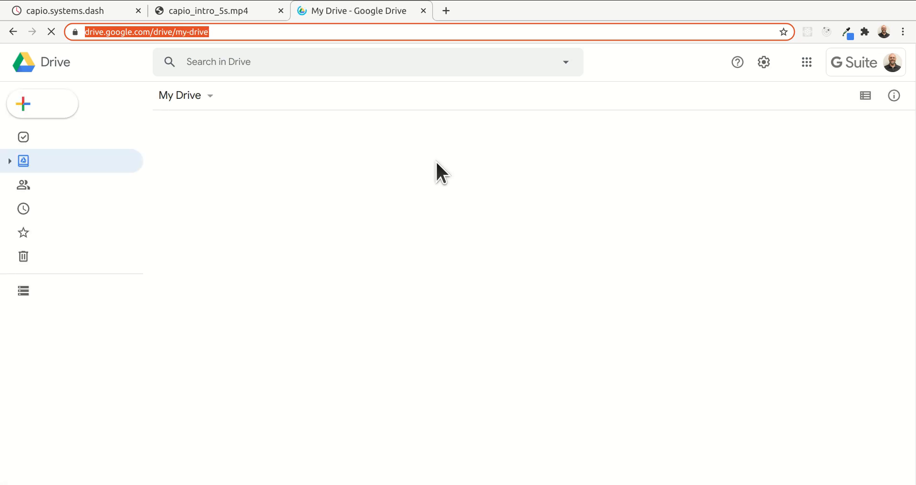
# Create a new blank Google Sheets spreadsheet in My Drive
pyautogui.click(46, 107)
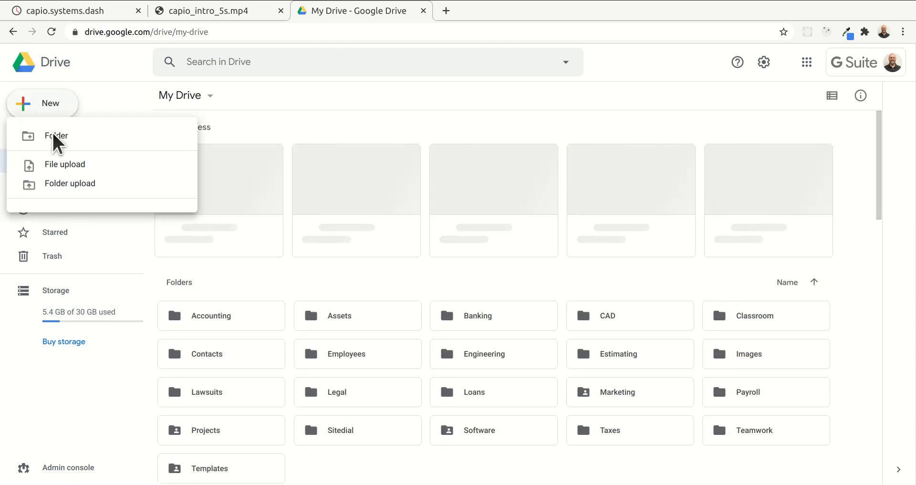
pyautogui.click(55, 111)
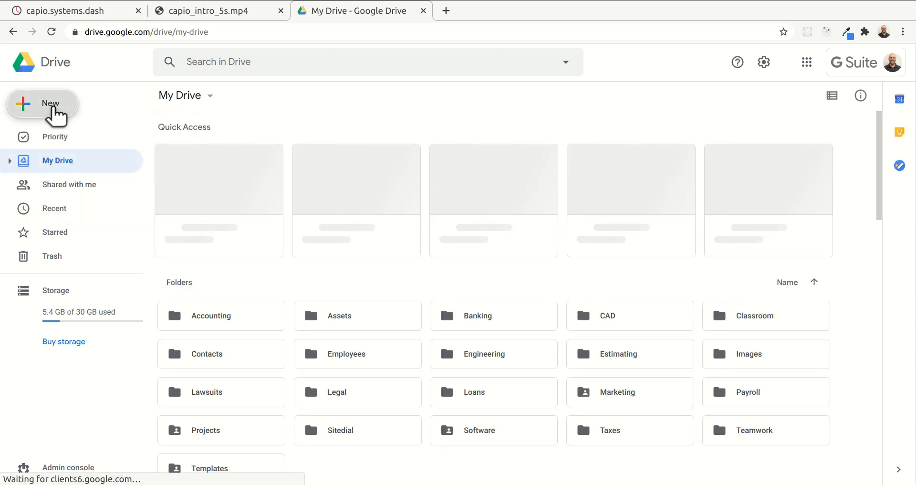
pyautogui.click(48, 106)
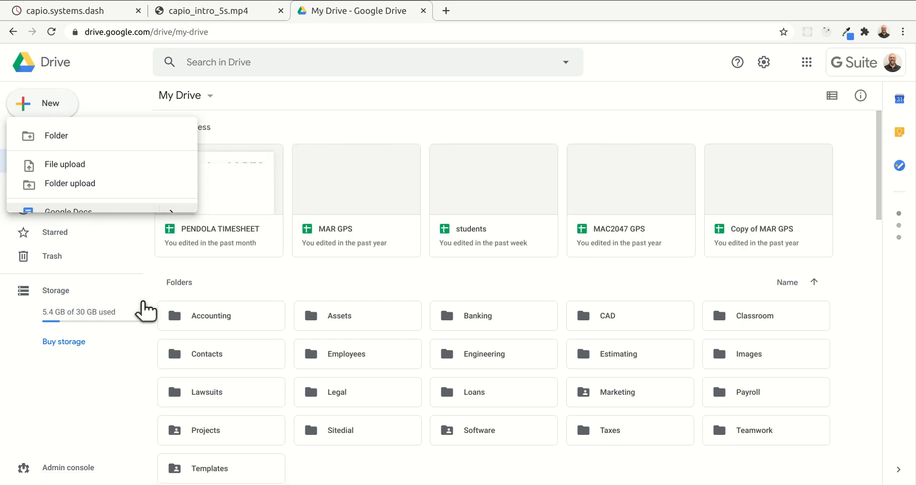
pyautogui.click(131, 372)
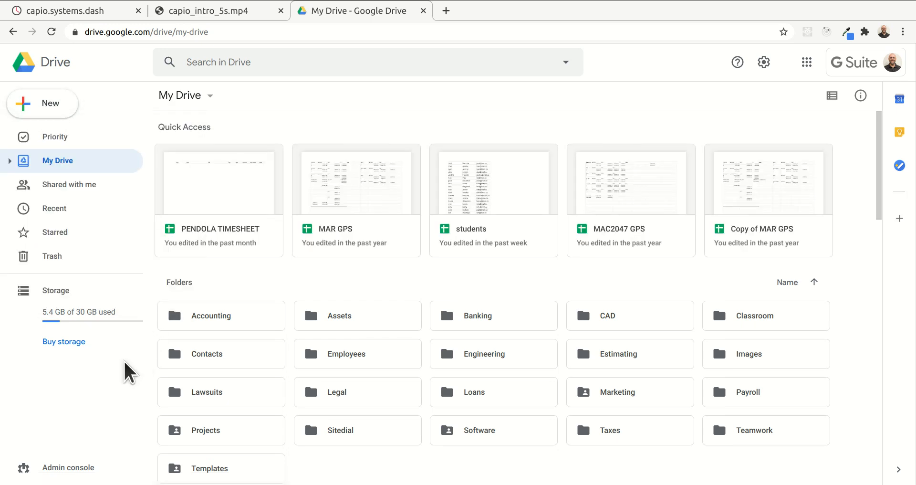
pyautogui.click(46, 103)
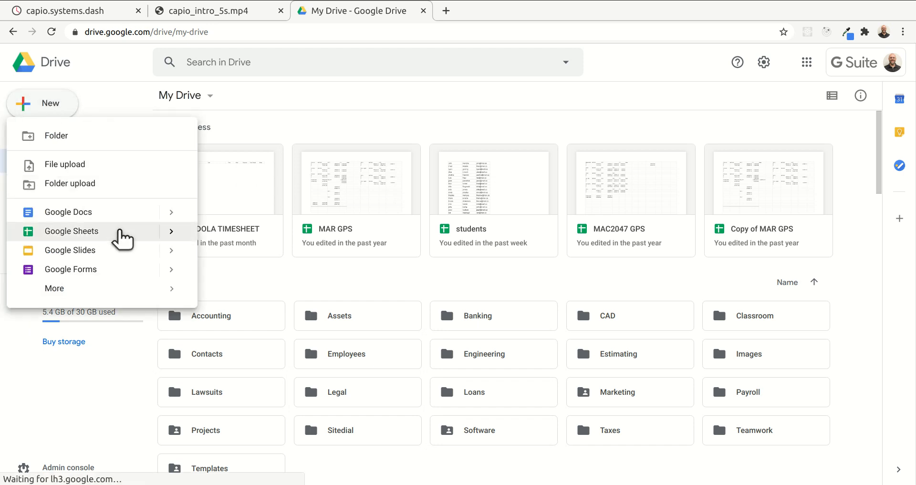
pyautogui.moveTo(170, 231)
pyautogui.click(227, 240)
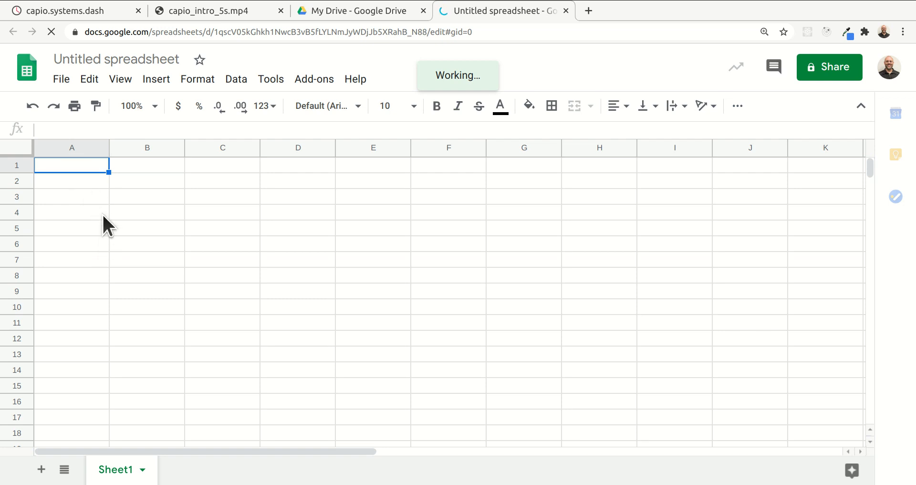
# Enter the question types "multiple choice", "short answer" and "essay" in cells A1 to A3
pyautogui.write('mu')
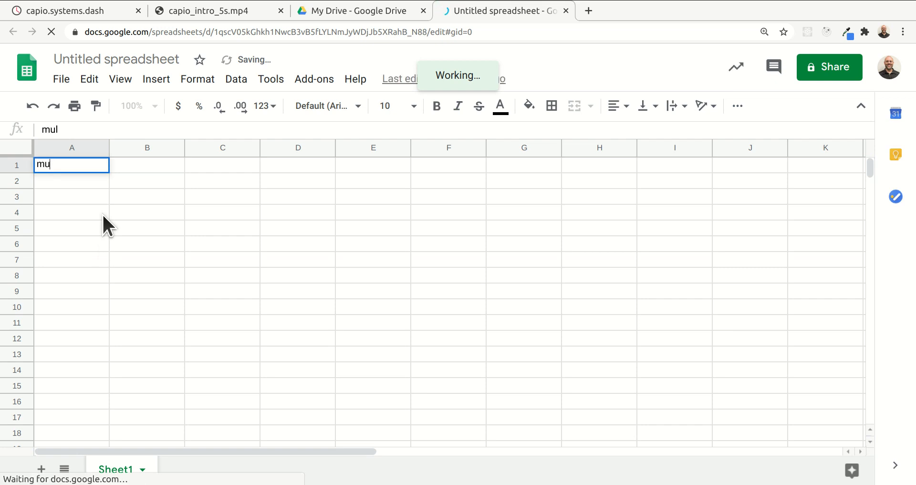
pyautogui.write('ltiple choice')
pyautogui.press('Return')
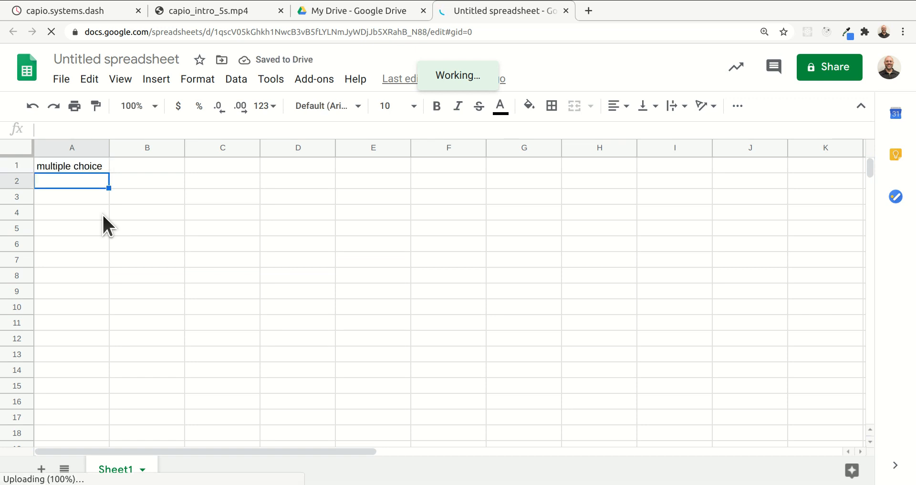
pyautogui.write('short')
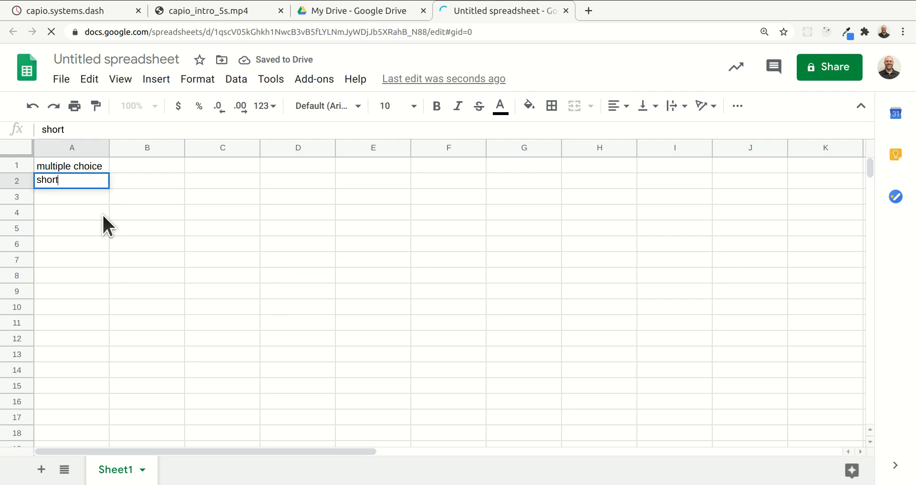
pyautogui.write(' answer')
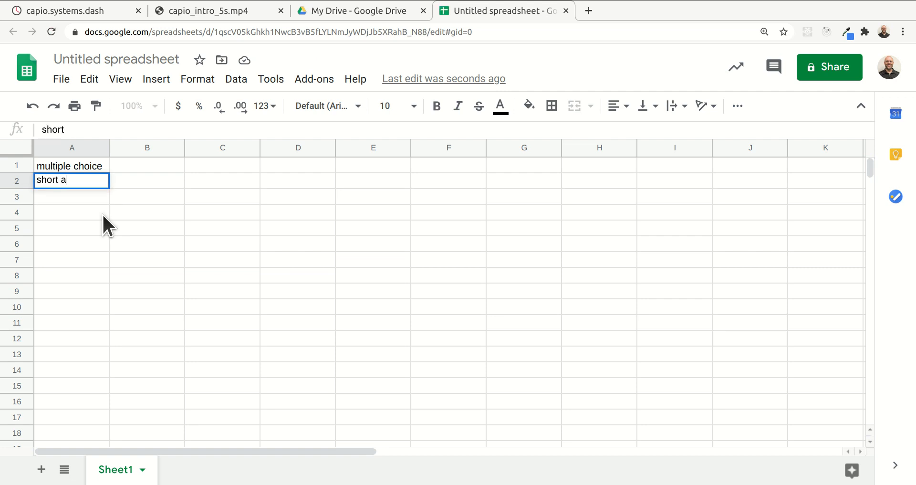
pyautogui.press('Return')
pyautogui.write('essay')
pyautogui.press('Return')
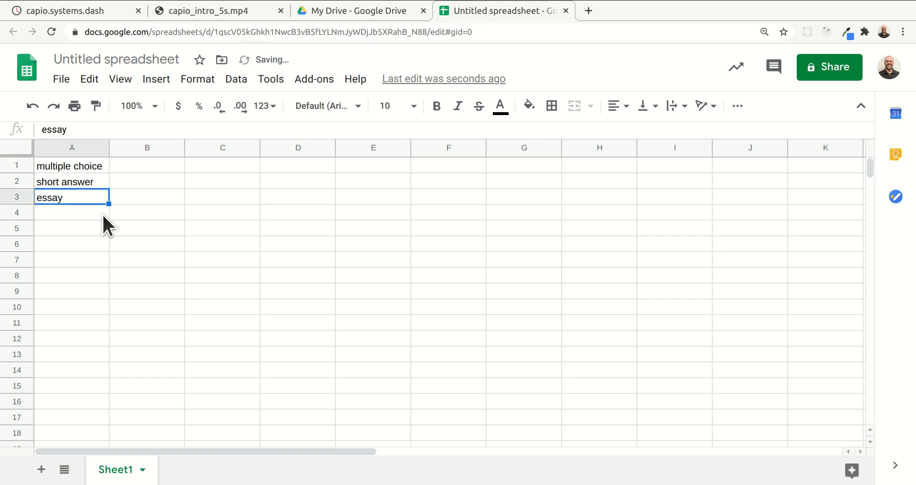
# Enter the credit rates 1, 2 and 5 in cells B1 to B3 beside the question types
pyautogui.press('Up')
pyautogui.press('Up')
pyautogui.press('Up')
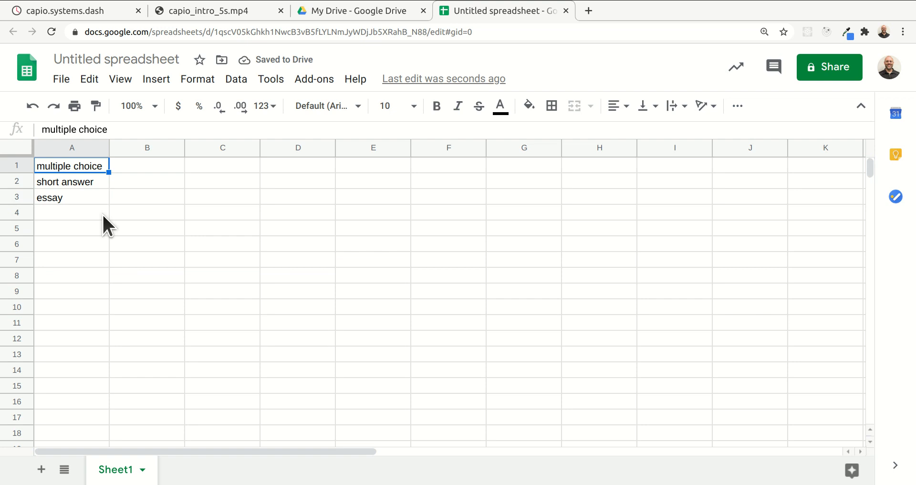
pyautogui.press('Right')
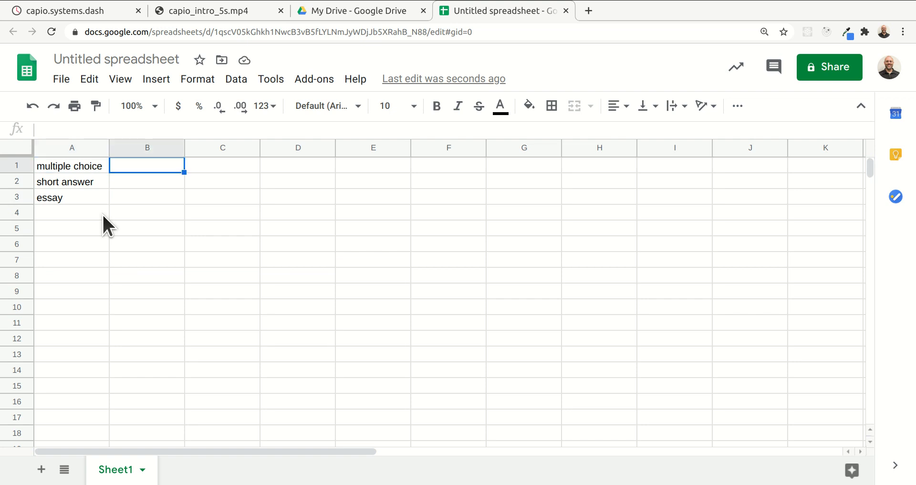
pyautogui.write('1')
pyautogui.press('Return')
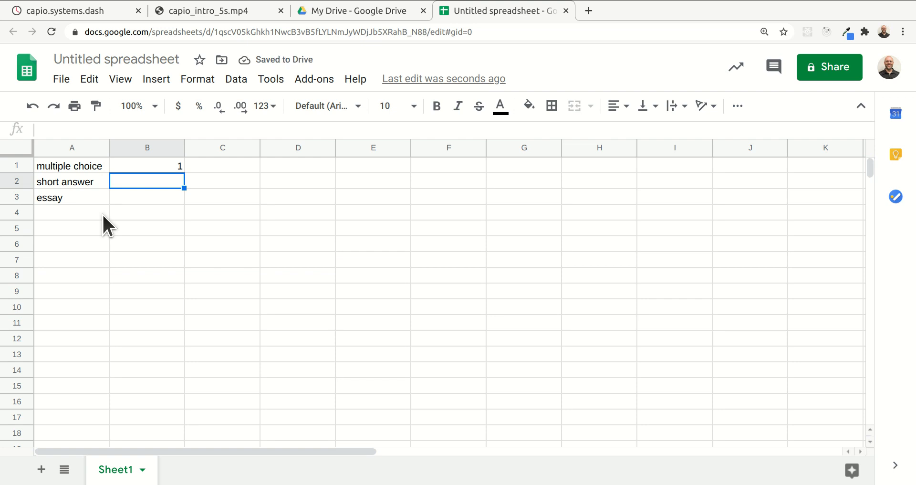
pyautogui.write('2')
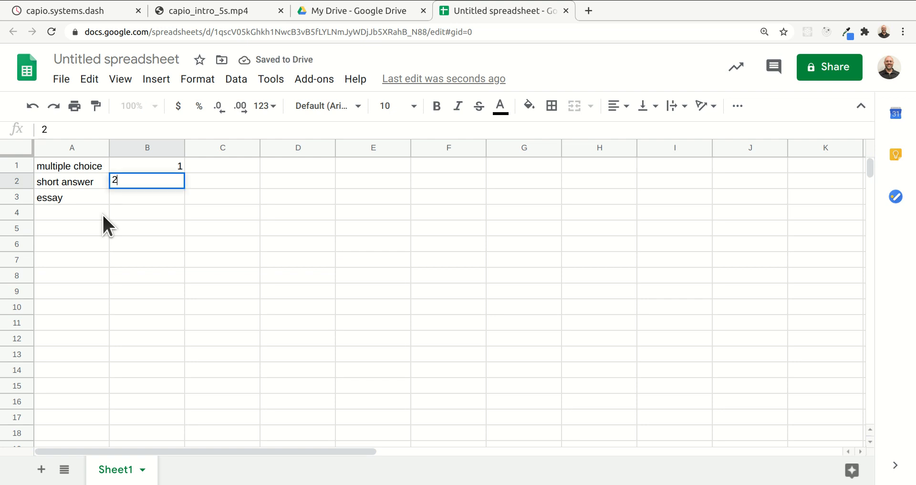
pyautogui.press('Return')
pyautogui.write('5')
pyautogui.press('Return')
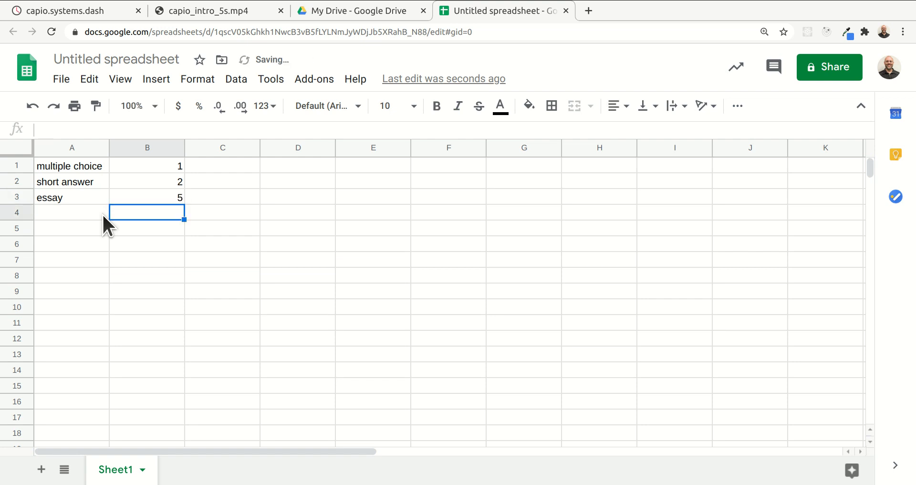
# Enter the label "avg test" in cell A5 below the question types
pyautogui.press('Down')
pyautogui.press('Down')
pyautogui.press('Left')
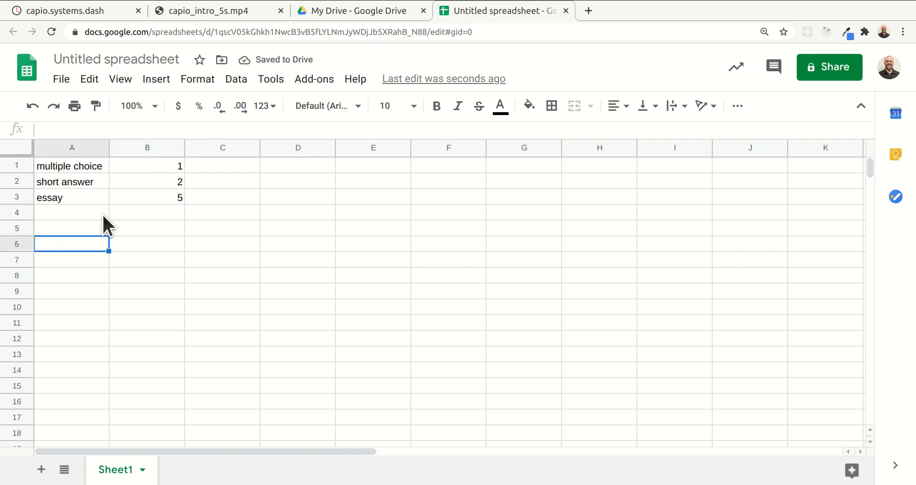
pyautogui.press('Up')
pyautogui.write('av')
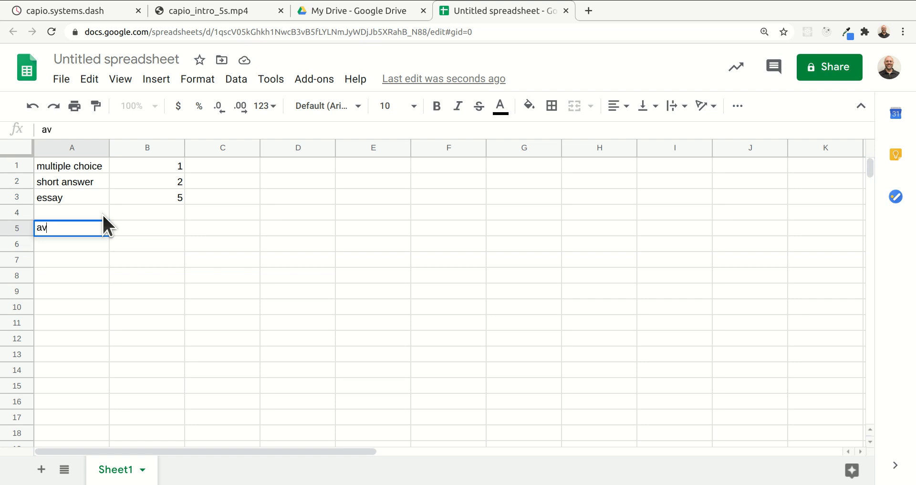
pyautogui.write('g test')
pyautogui.press('Return')
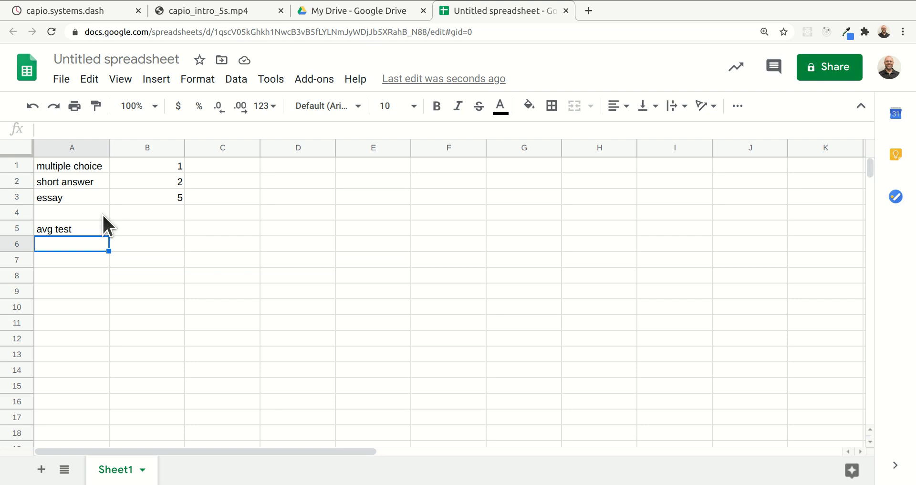
# Clear the "avg test" label from cell A5
pyautogui.press('Up')
pyautogui.press('Up')
pyautogui.press('Up')
pyautogui.press('Up')
pyautogui.press('Up')
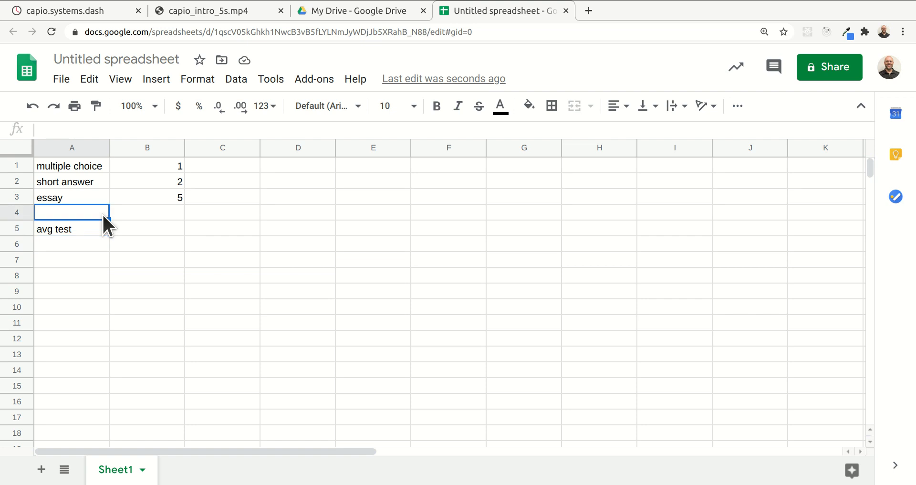
pyautogui.press('Down')
pyautogui.press('Down')
pyautogui.press('Down')
pyautogui.press('Down')
pyautogui.press('Delete')
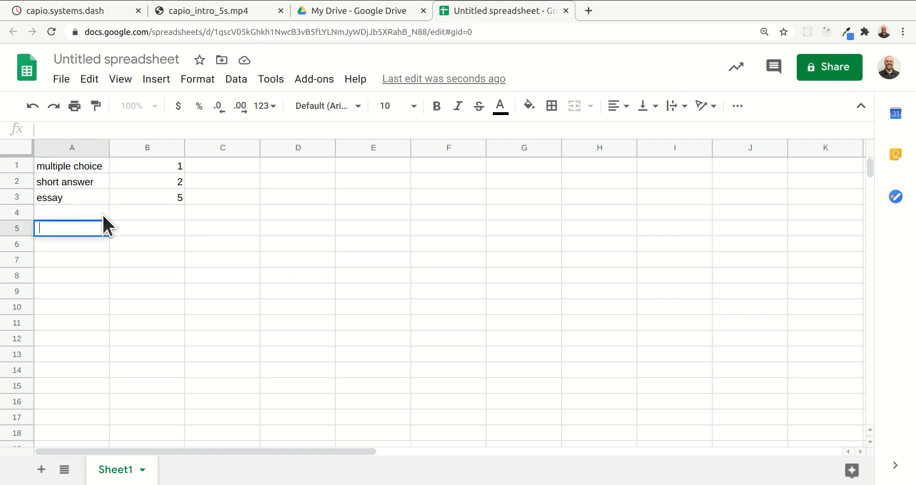
# Enter 10 in cell C1 of the multiple choice row, beside its credit rate
pyautogui.press('Right')
pyautogui.press('Up')
pyautogui.press('Up')
pyautogui.press('Up')
pyautogui.press('Up')
pyautogui.press('Right')
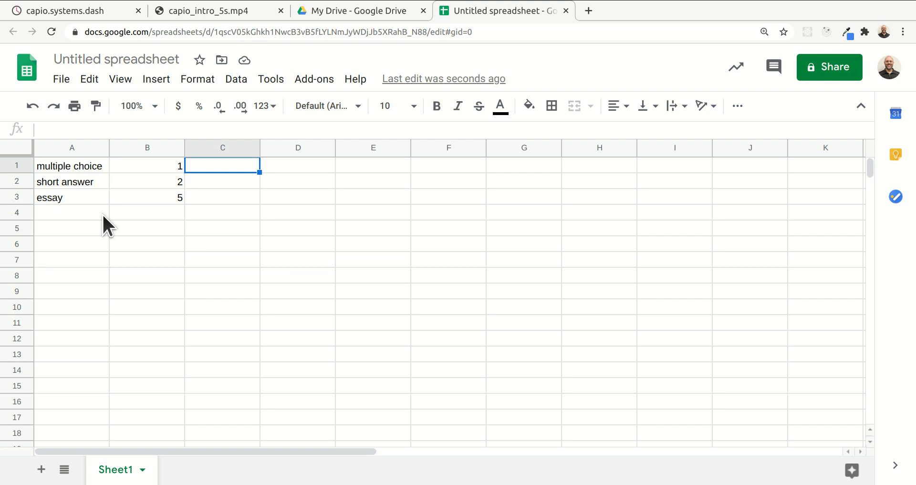
pyautogui.write('10')
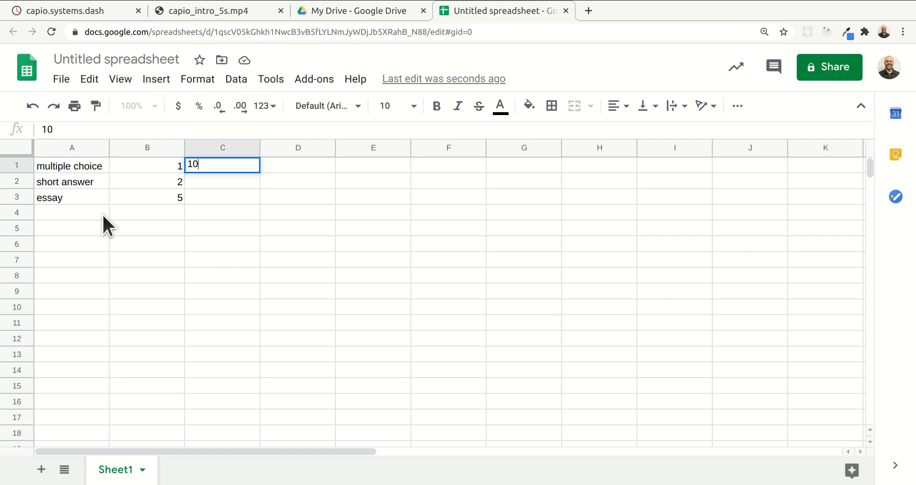
pyautogui.press('Return')
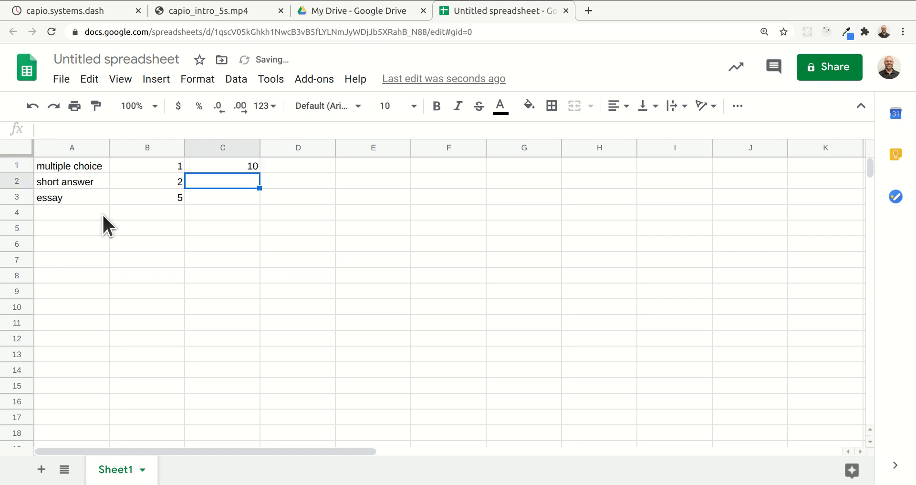
# Enter 5 in C2 for short answer and 1 in C3 for essay
pyautogui.write('5')
pyautogui.press('Return')
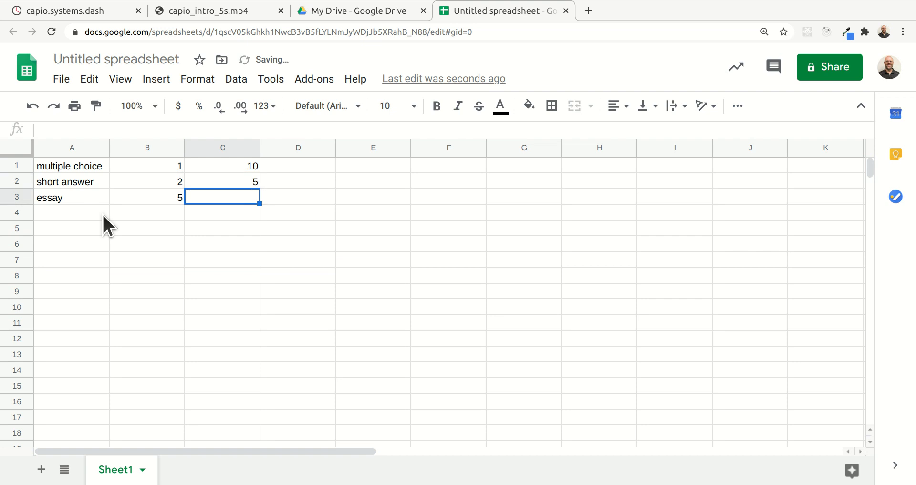
pyautogui.write('1')
pyautogui.press('Return')
pyautogui.press('Up')
pyautogui.press('Up')
pyautogui.press('Up')
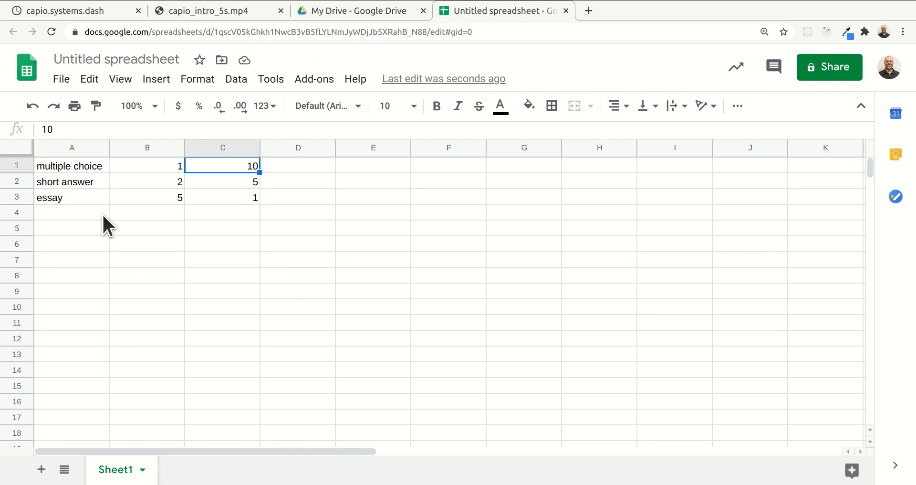
pyautogui.press('Down')
pyautogui.press('Down')
pyautogui.press('Down')
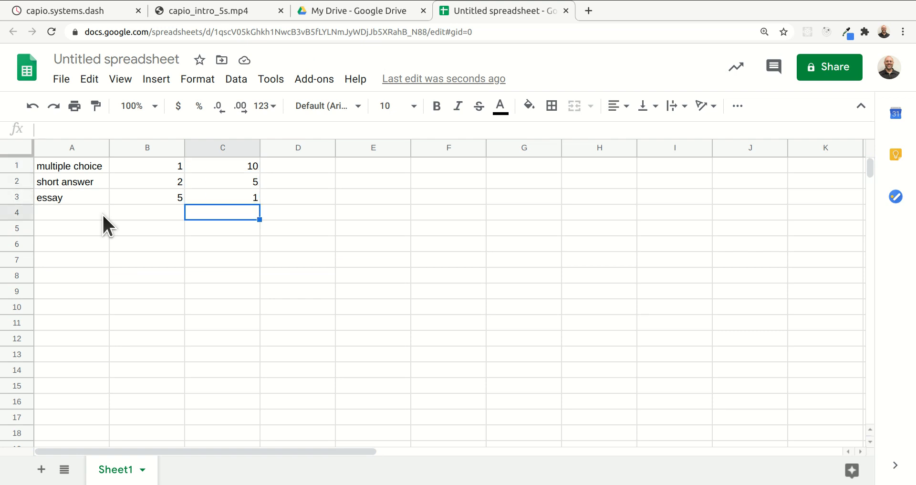
pyautogui.press('Up')
pyautogui.press('Up')
pyautogui.press('Up')
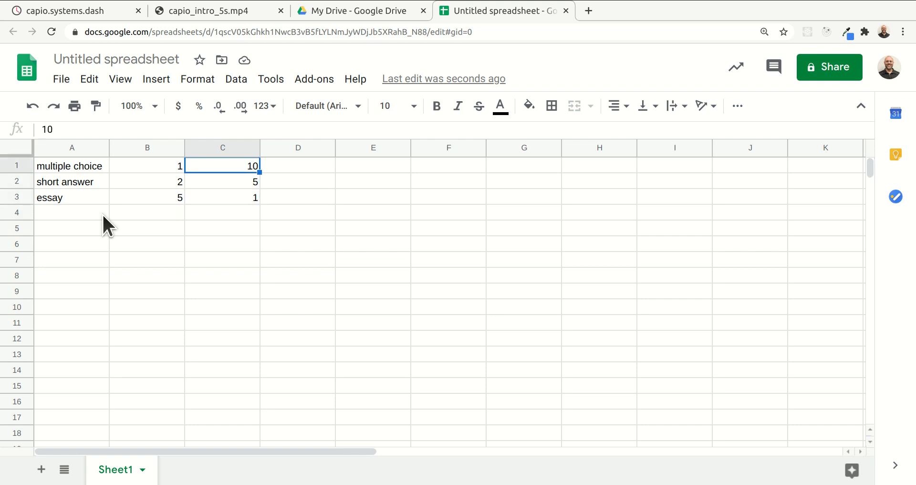
# Enter the label "# class" in cell A5, leaving row 4 empty below the question types
pyautogui.press('Down')
pyautogui.press('Down')
pyautogui.press('Down')
pyautogui.press('Down')
pyautogui.press('Left')
pyautogui.press('Left')
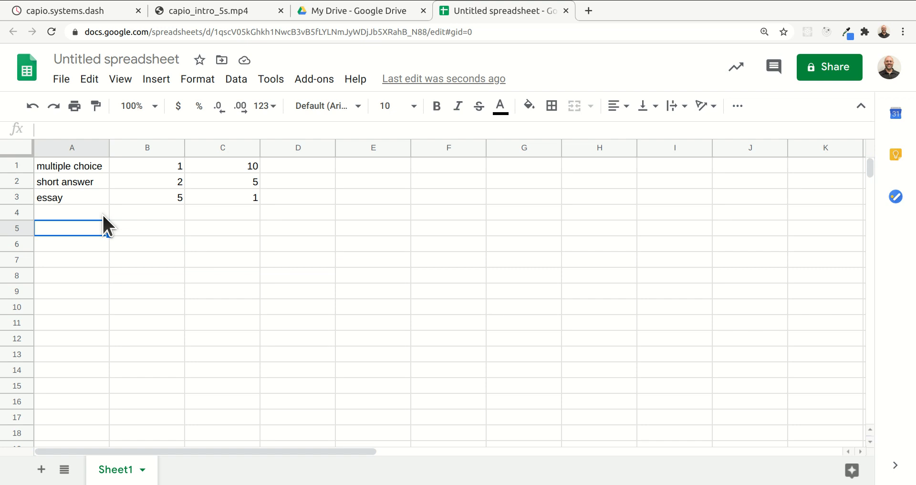
pyautogui.write('#')
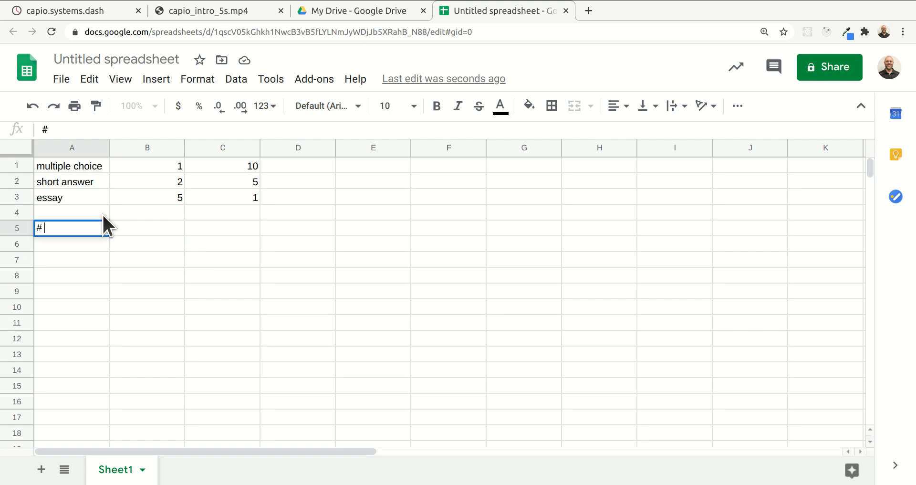
pyautogui.write(' class')
pyautogui.press('Return')
# Enter the label "avg students / class" in cell A6
pyautogui.write('#')
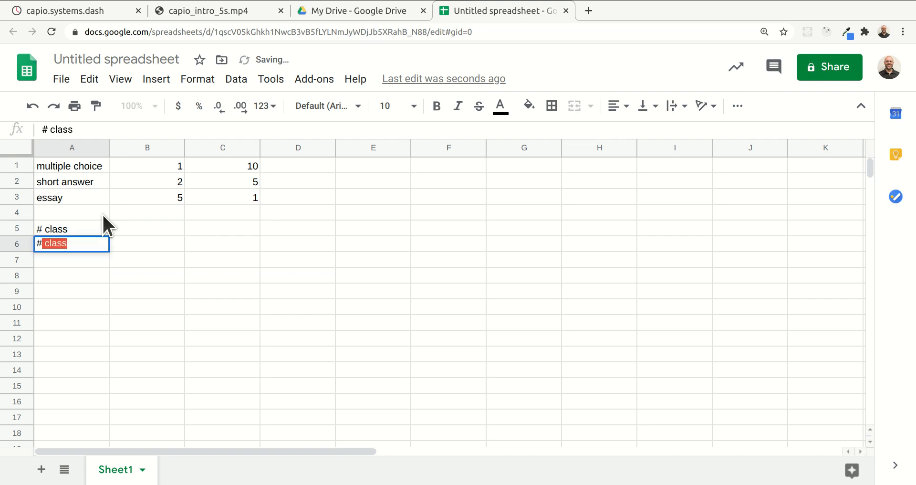
pyautogui.press('BackSpace')
pyautogui.press('BackSpace')
pyautogui.write('avg st')
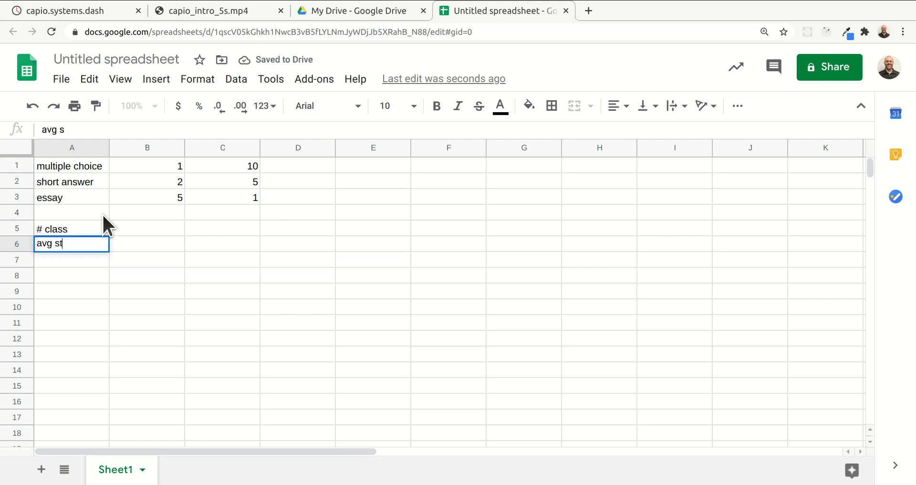
pyautogui.write('udents / class')
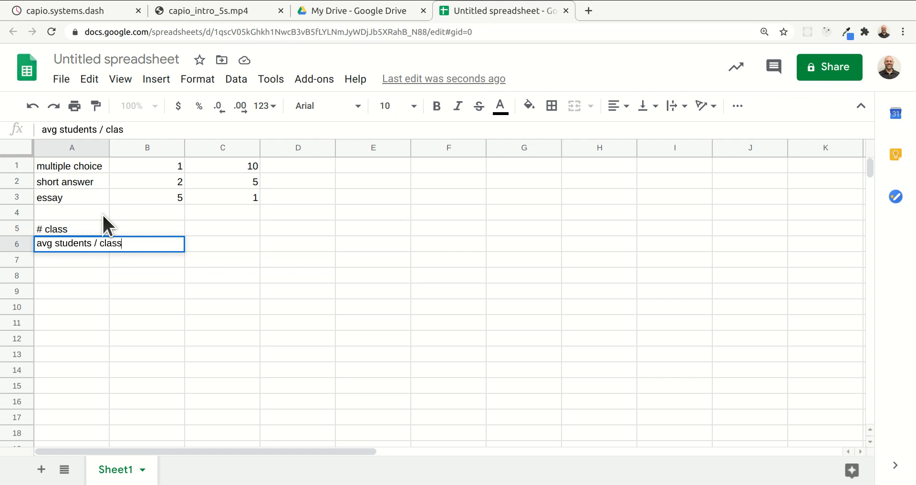
pyautogui.press('Return')
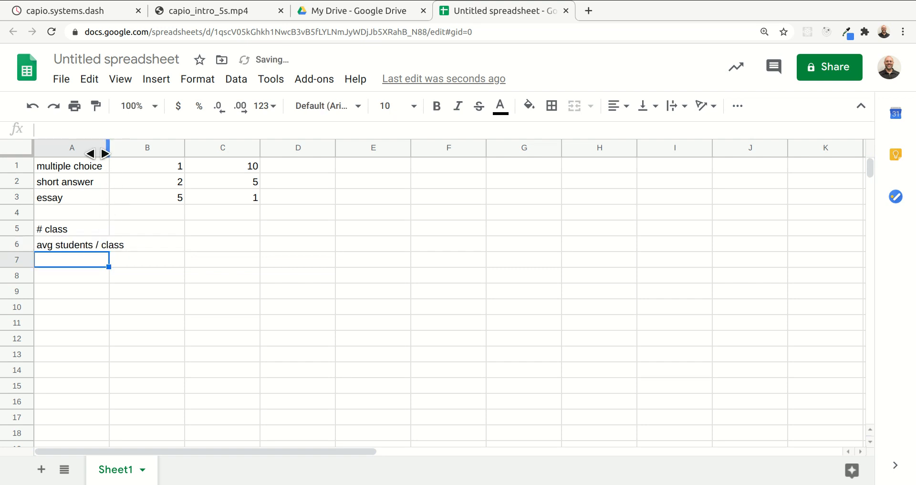
# Widen column A so that the "avg students / class" label fits within it
pyautogui.moveTo(110, 148); pyautogui.dragTo(144, 148)
pyautogui.click(119, 320)
pyautogui.click(52, 258)
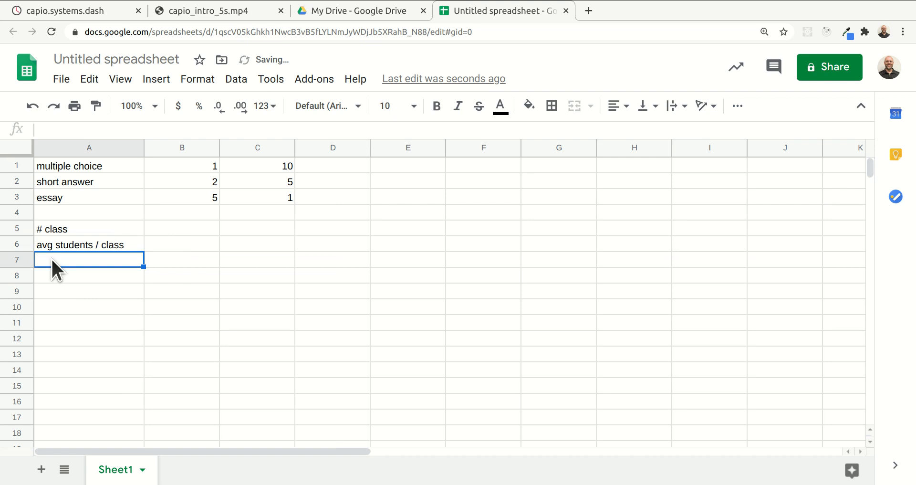
# Enter the label "avg tests / class" in cell A7
pyautogui.write('avg ')
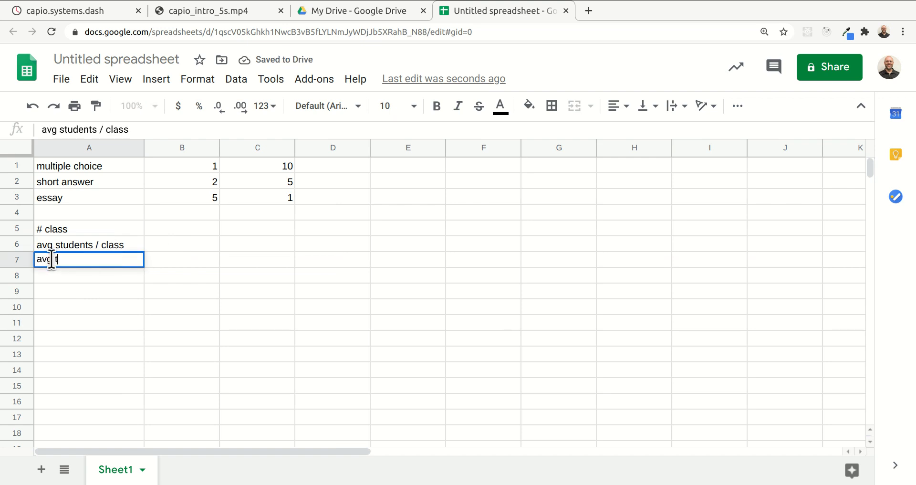
pyautogui.write('tests /')
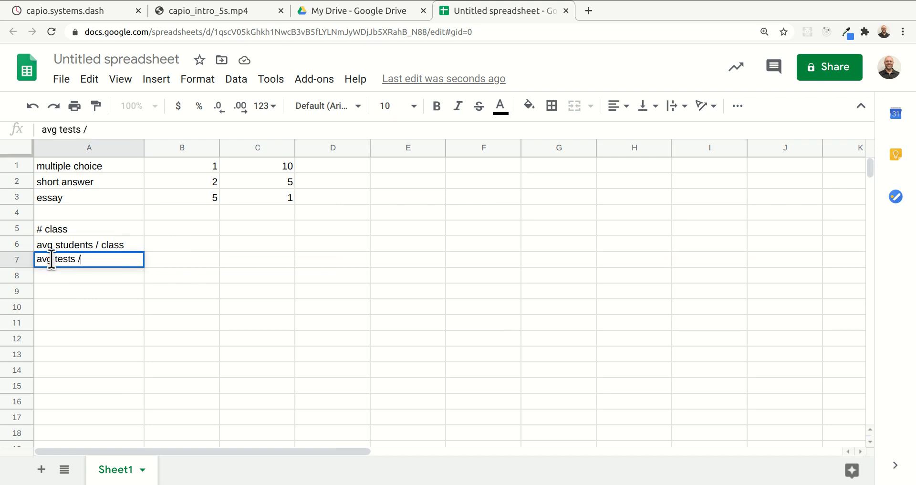
pyautogui.write(' class')
pyautogui.press('Return')
# Enter 4, 25 and 4 in cells B5 to B7 beside the class, student and test labels
pyautogui.press('Up')
pyautogui.press('Up')
pyautogui.press('Up')
pyautogui.press('Right')
pyautogui.press('Right')
pyautogui.press('Left')
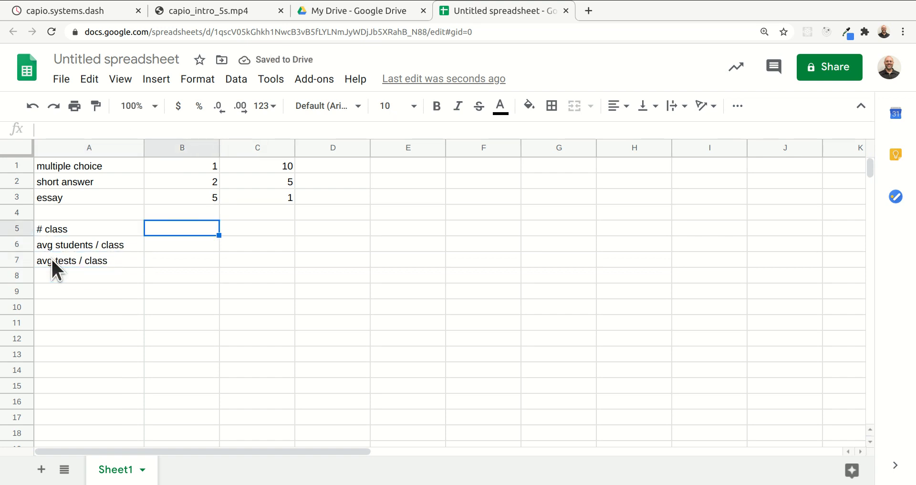
pyautogui.write('4')
pyautogui.press('Return')
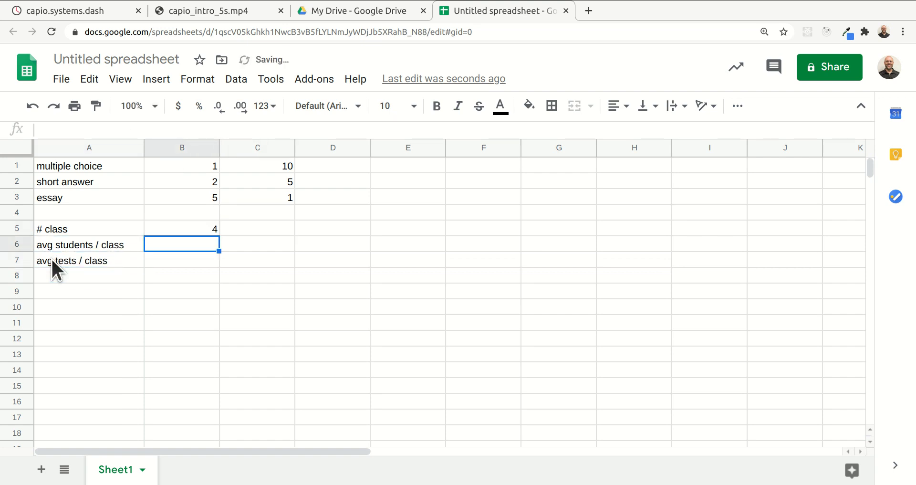
pyautogui.write('25')
pyautogui.press('Return')
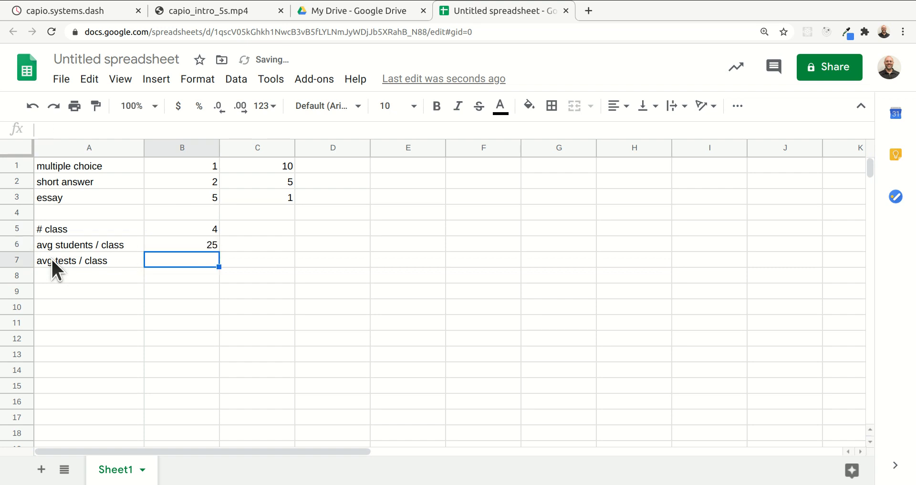
pyautogui.write('4')
pyautogui.press('Return')
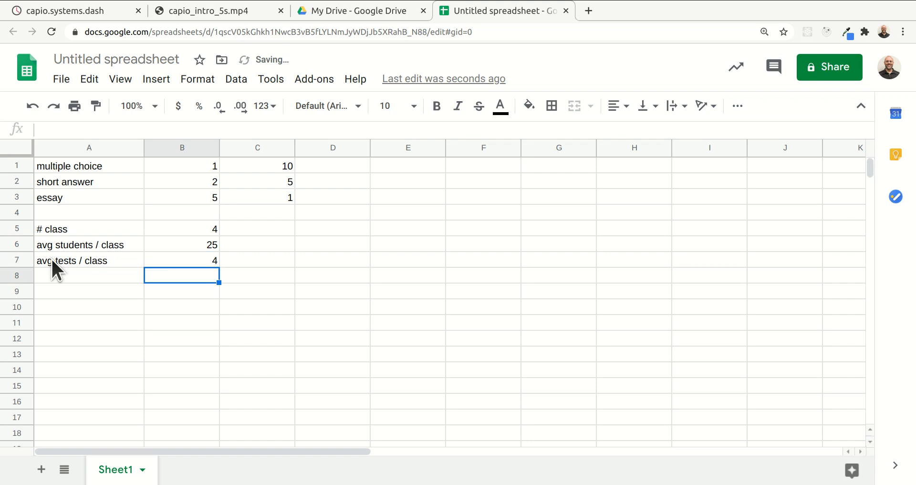
# Enter the formula =C1*B1 in cell D1 of the multiple choice row
pyautogui.press('Up')
pyautogui.press('Up')
pyautogui.press('Up')
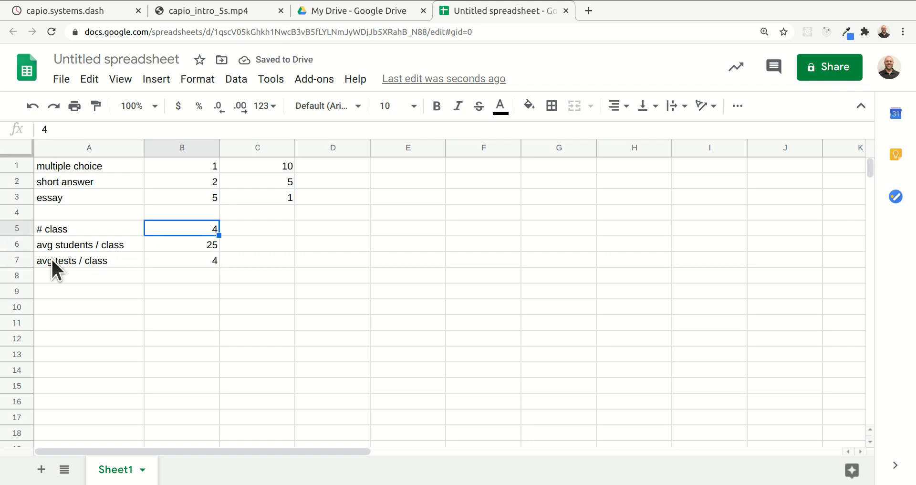
pyautogui.press('Up')
pyautogui.press('Up')
pyautogui.press('Up')
pyautogui.press('Right')
pyautogui.press('Right')
pyautogui.press('Up')
pyautogui.press('Left')
pyautogui.press('Left')
pyautogui.press('Right')
pyautogui.press('Right')
pyautogui.write('=')
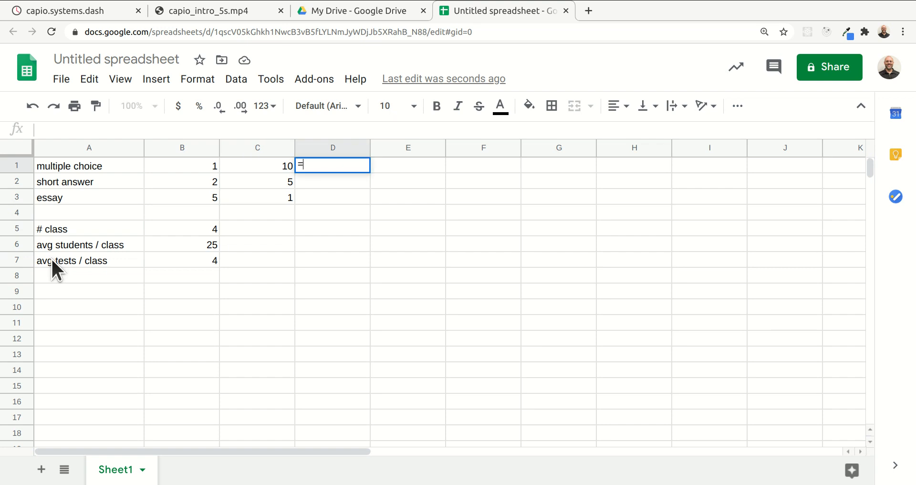
pyautogui.press('Left')
pyautogui.write('*')
pyautogui.press('Left')
pyautogui.press('Left')
pyautogui.press('Return')
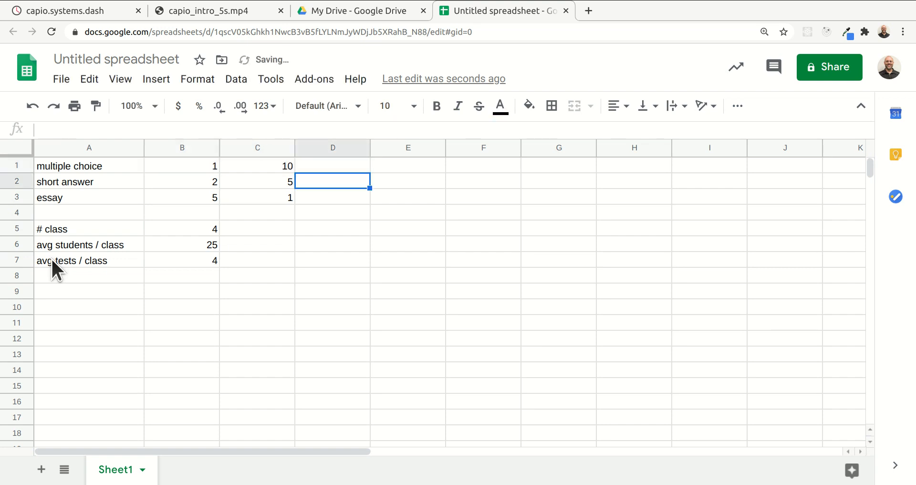
# Copy the multiplication formula in D1 down to D2 and D3 for short answer and essay
pyautogui.click(359, 165)
pyautogui.moveTo(371, 178); pyautogui.dragTo(374, 200)
pyautogui.moveTo(375, 246); pyautogui.dragTo(352, 216)
# Total the credits per test in cell D4 with the formula =sum(D1:D3)
pyautogui.click(352, 216)
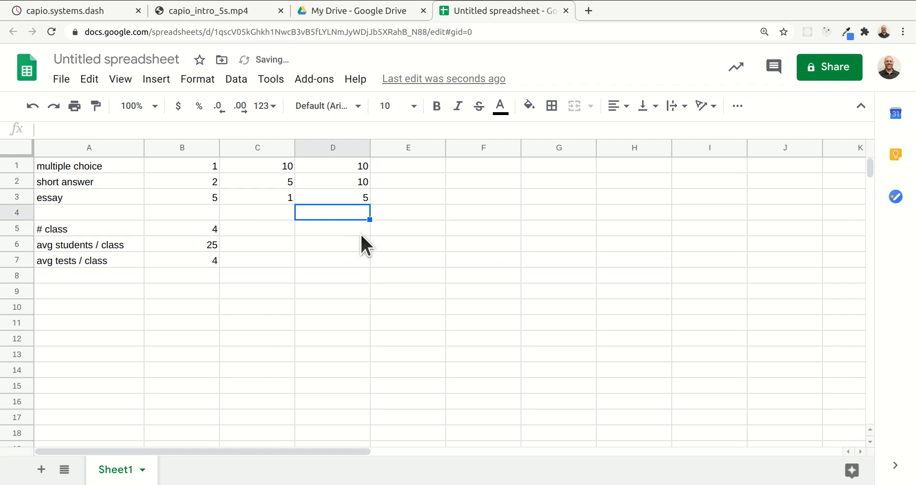
pyautogui.write('=sum(')
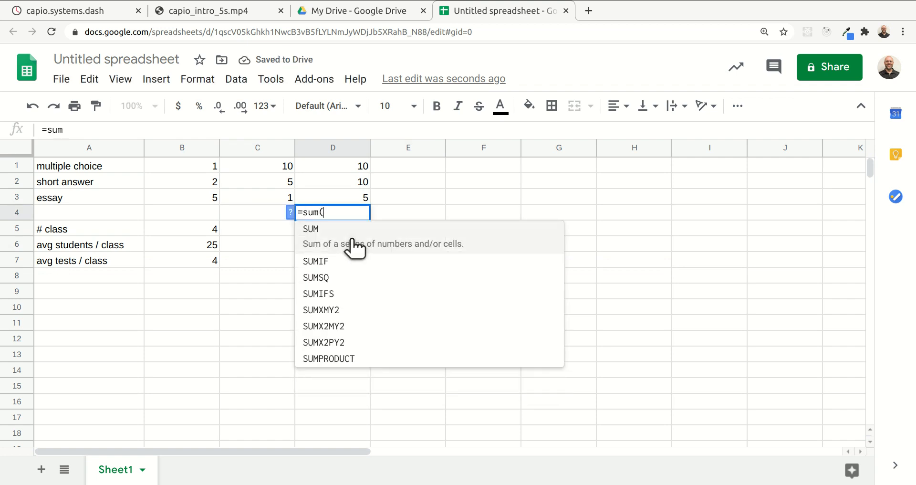
pyautogui.moveTo(352, 167); pyautogui.dragTo(355, 189)
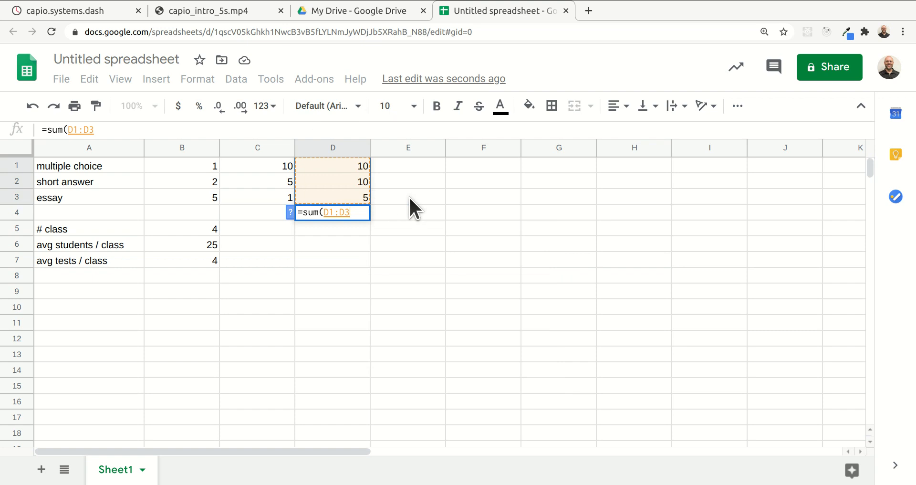
pyautogui.write(')')
pyautogui.press('Return')
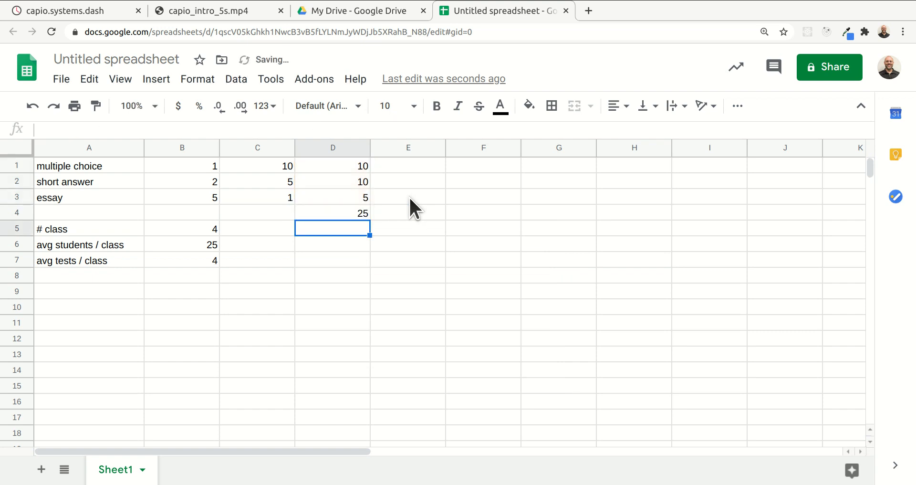
pyautogui.press('Up')
pyautogui.press('Up')
pyautogui.press('Up')
pyautogui.press('Up')
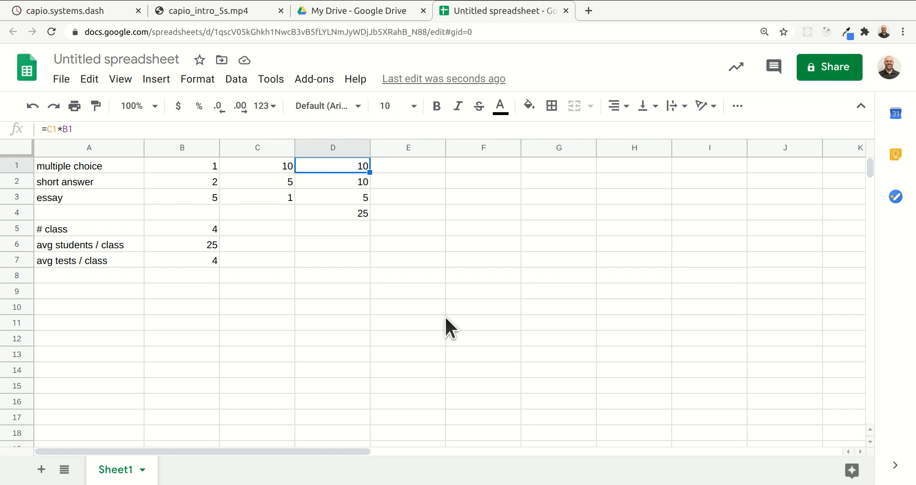
# Calculate the overall credits in cell B9 with the formula =B5*B6*B7*D4
pyautogui.press('Down')
pyautogui.press('Down')
pyautogui.press('Down')
pyautogui.press('Down')
pyautogui.press('Down')
pyautogui.press('Down')
pyautogui.press('Down')
pyautogui.press('Down')
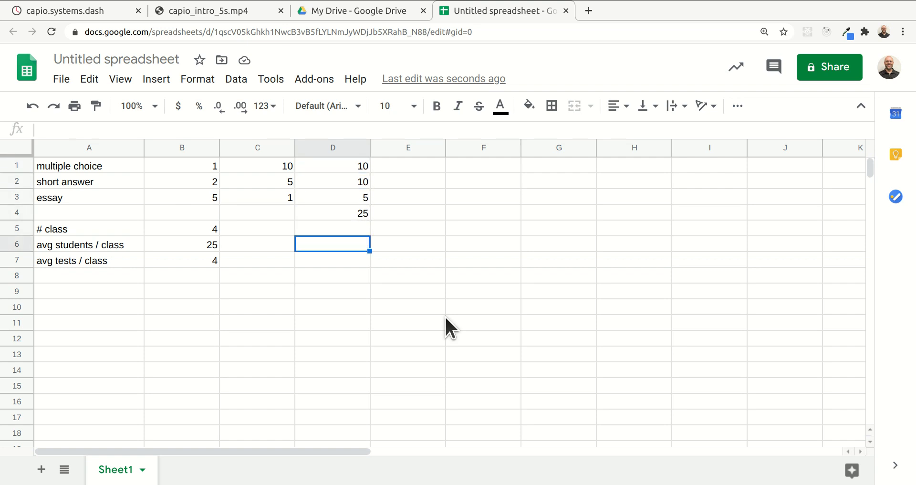
pyautogui.press('Left')
pyautogui.press('Left')
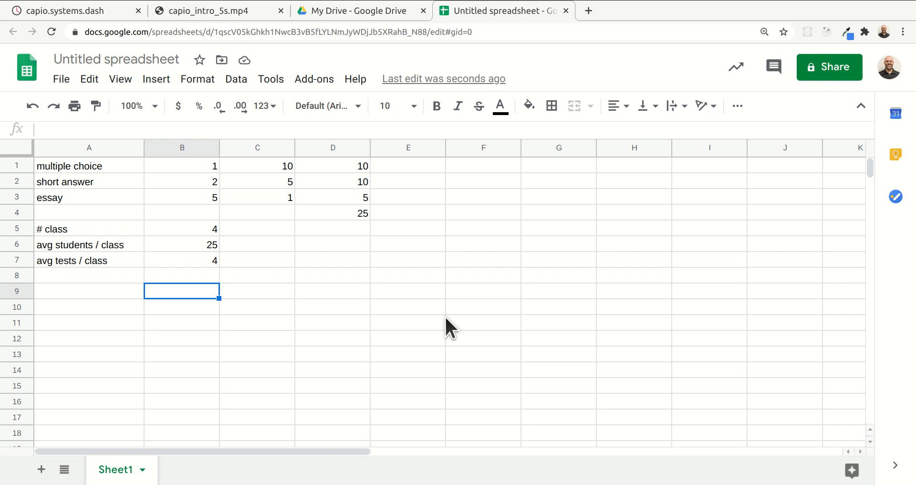
pyautogui.write('=')
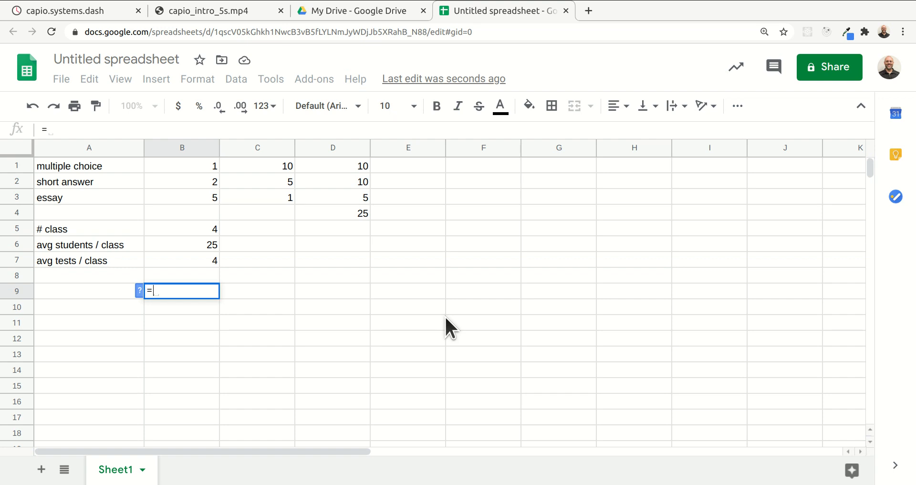
pyautogui.click(211, 227)
pyautogui.write('*')
pyautogui.click(214, 243)
pyautogui.write('*')
pyautogui.click(211, 258)
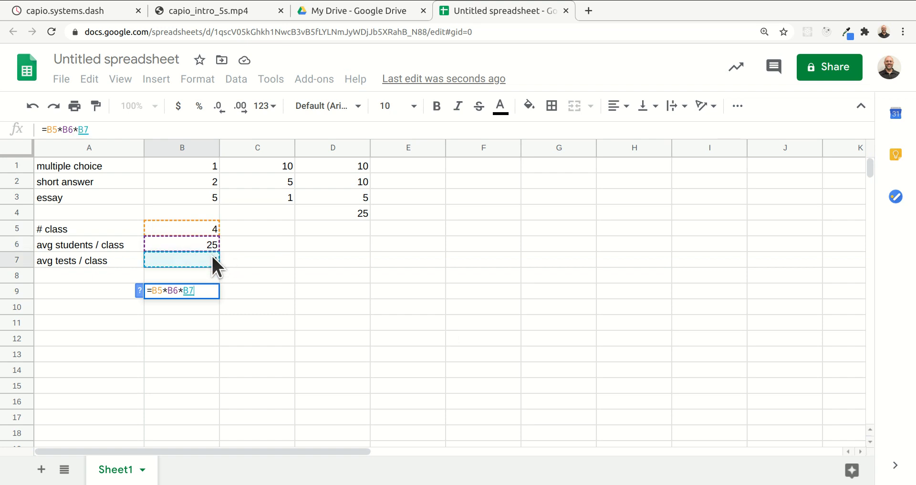
pyautogui.write('*')
pyautogui.click(362, 212)
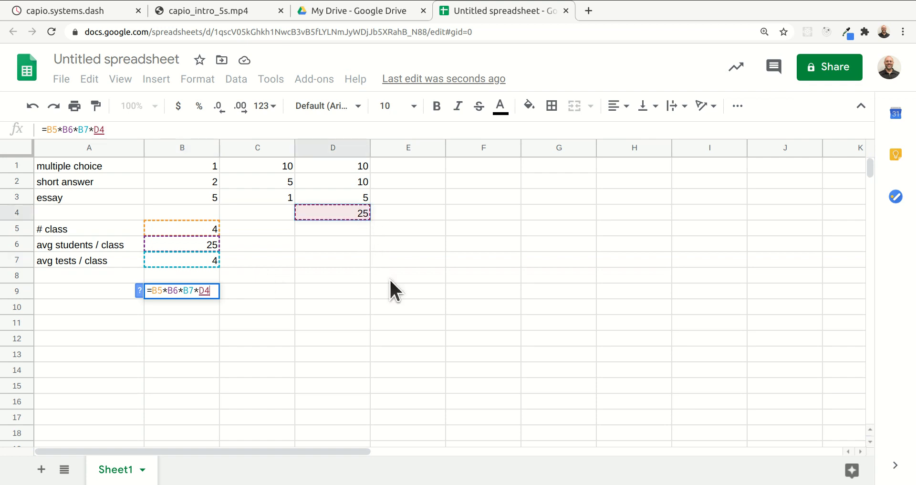
pyautogui.press('Return')
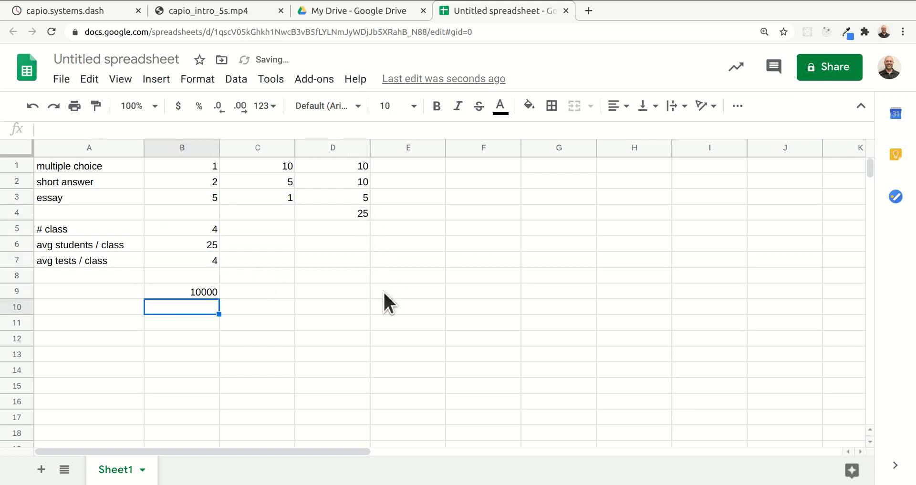
pyautogui.press('Up')
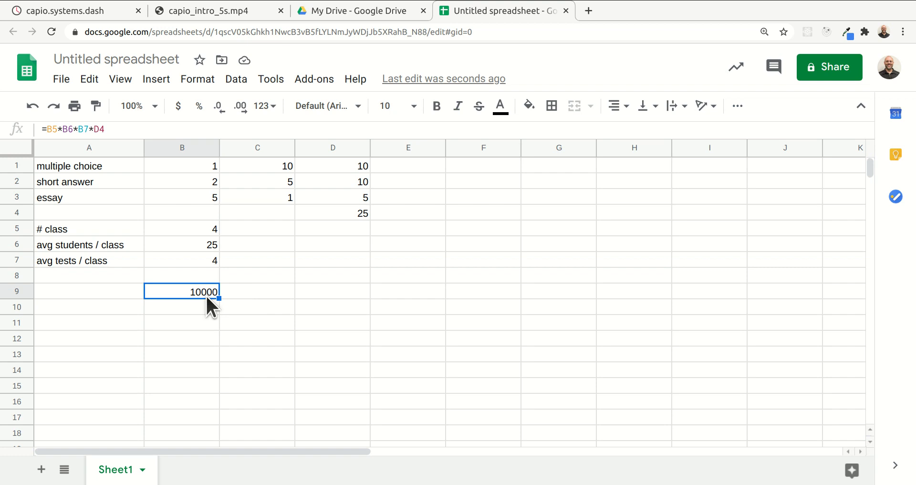
# Enter the label "rate" in cell A10 and select the empty cell B10 beside it
pyautogui.click(195, 308)
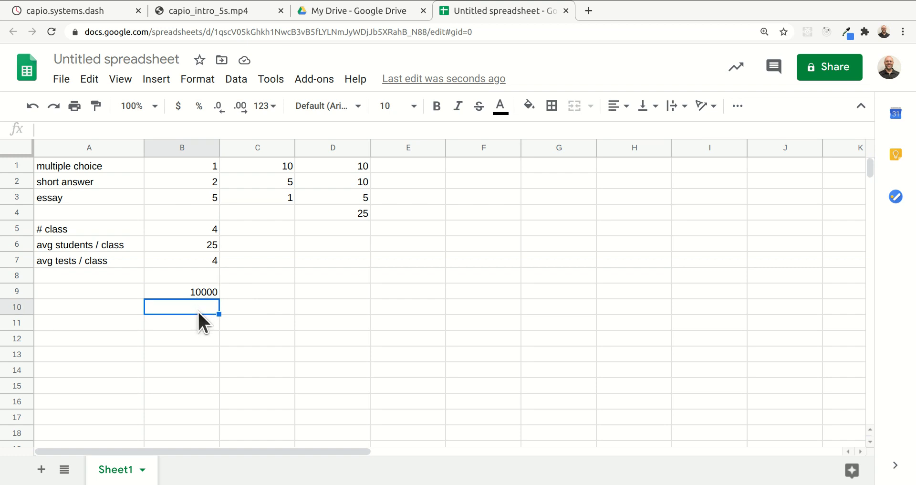
pyautogui.press('Left')
pyautogui.write('rate')
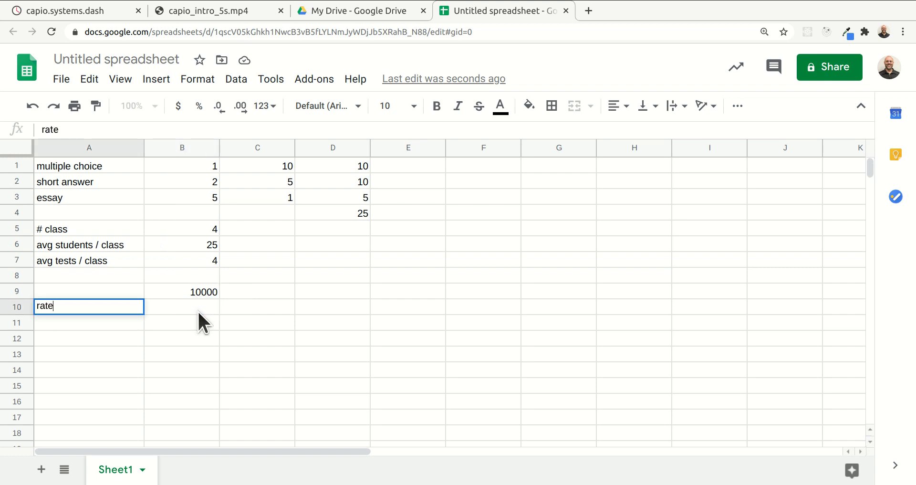
pyautogui.press('Return')
pyautogui.click(198, 310)
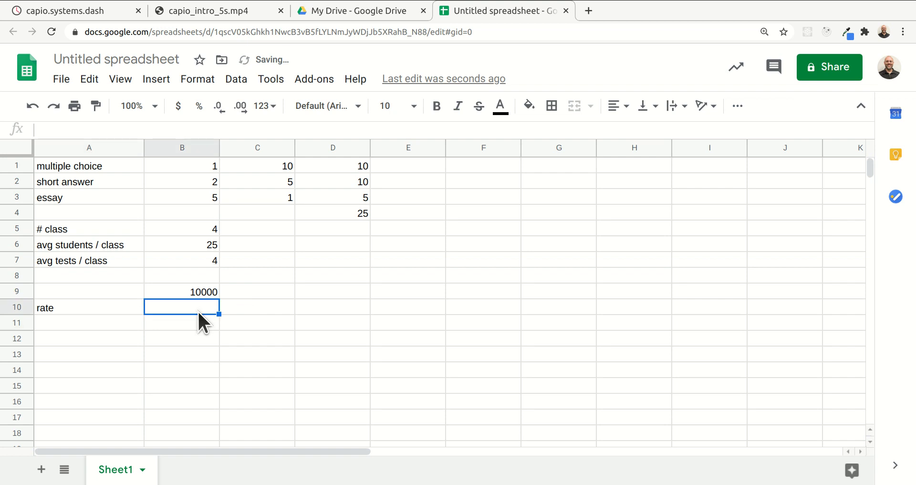
# Enter the rate $0.003 in cell B10 and display it with three decimal places
pyautogui.write('$0.003')
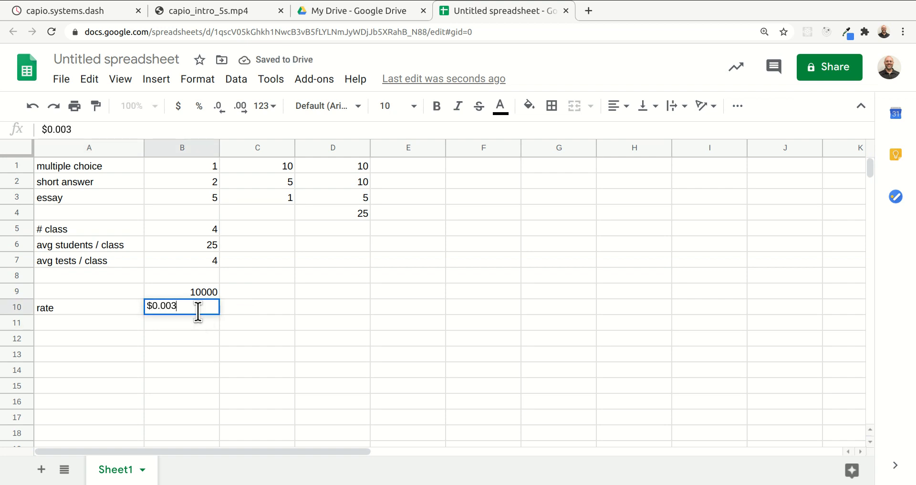
pyautogui.press('Return')
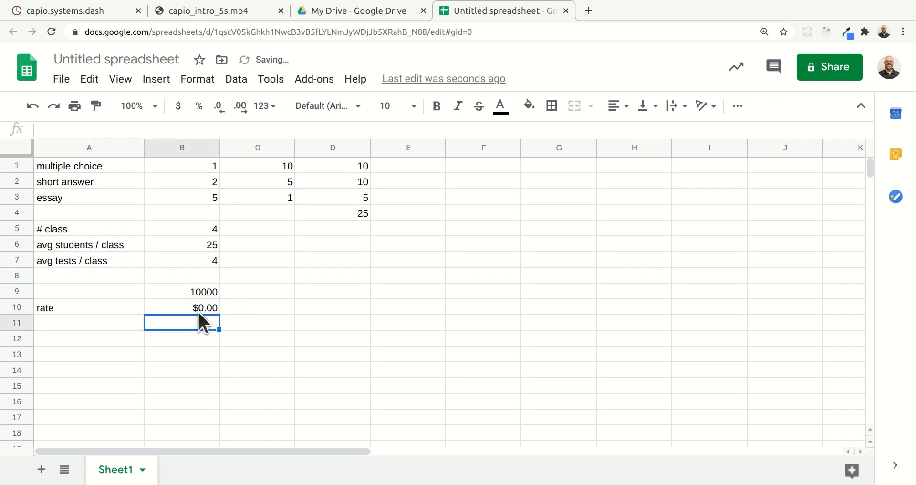
pyautogui.click(207, 306)
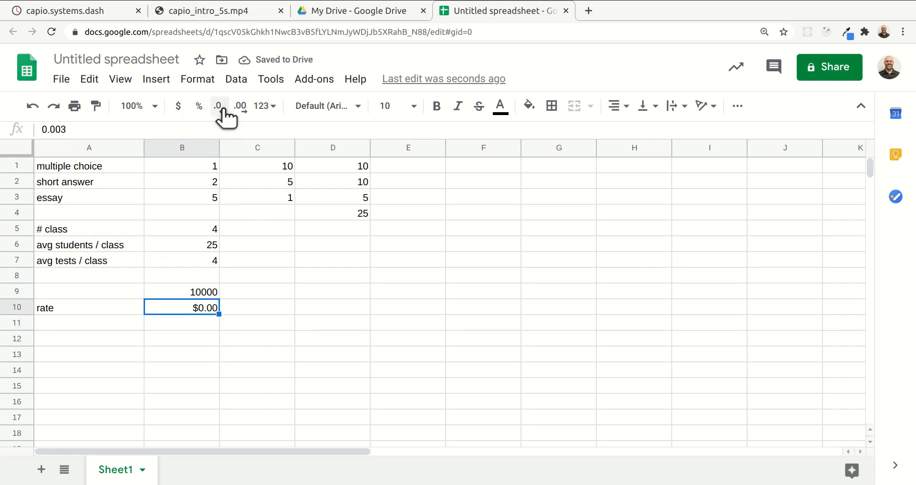
pyautogui.click(242, 109)
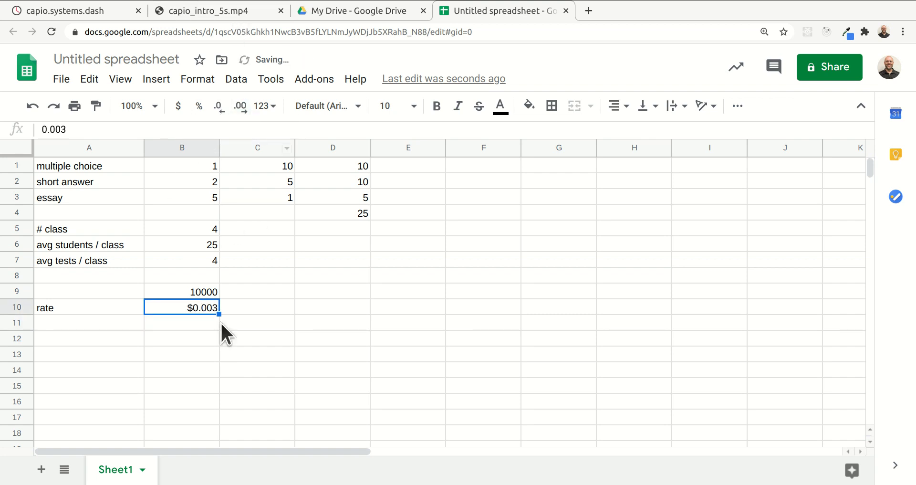
# Calculate the total cost in cell B11 with the formula =B9*B10 and display it with two decimal places
pyautogui.click(197, 324)
pyautogui.write('=')
pyautogui.press('Up')
pyautogui.press('Up')
pyautogui.write('*')
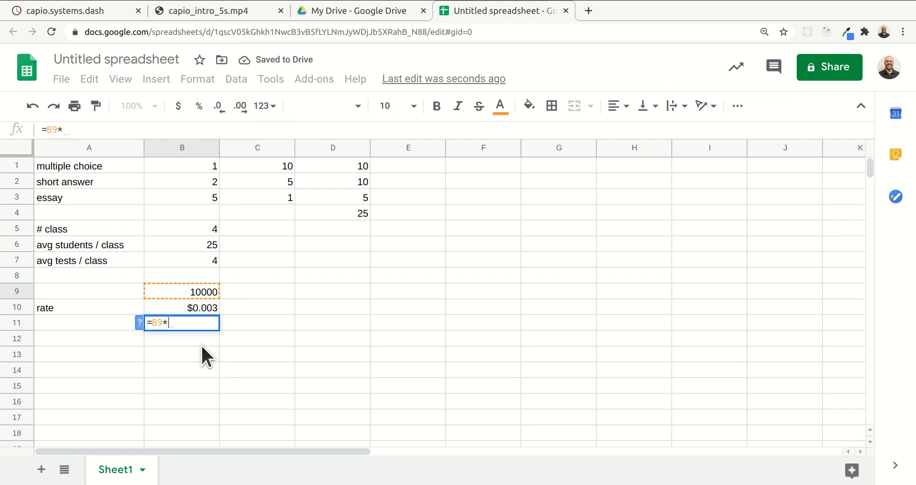
pyautogui.press('Up')
pyautogui.press('Return')
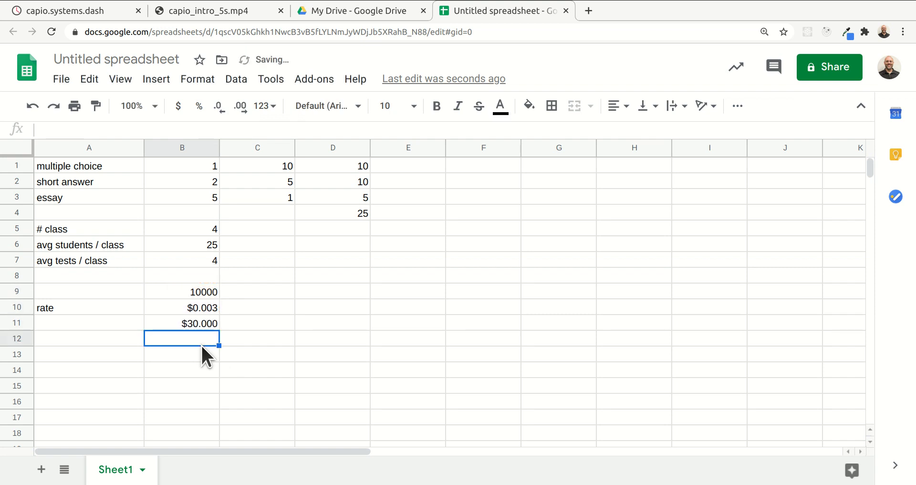
pyautogui.click(200, 323)
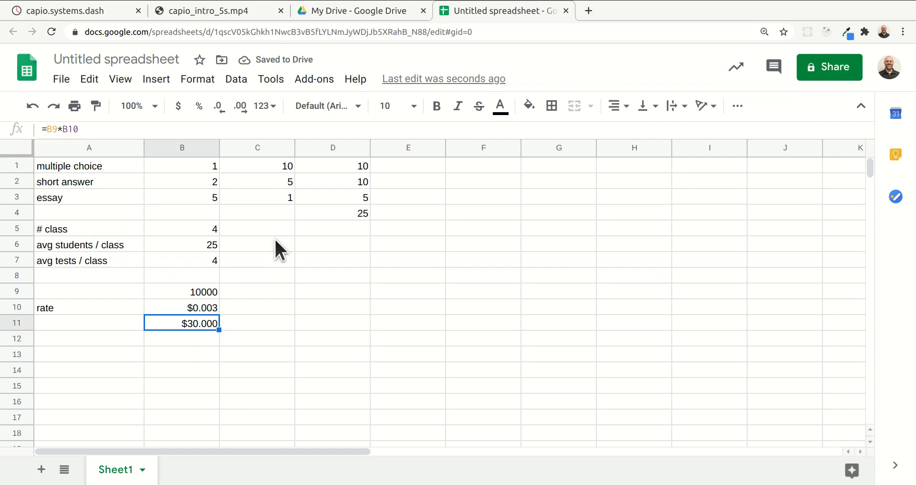
pyautogui.click(219, 106)
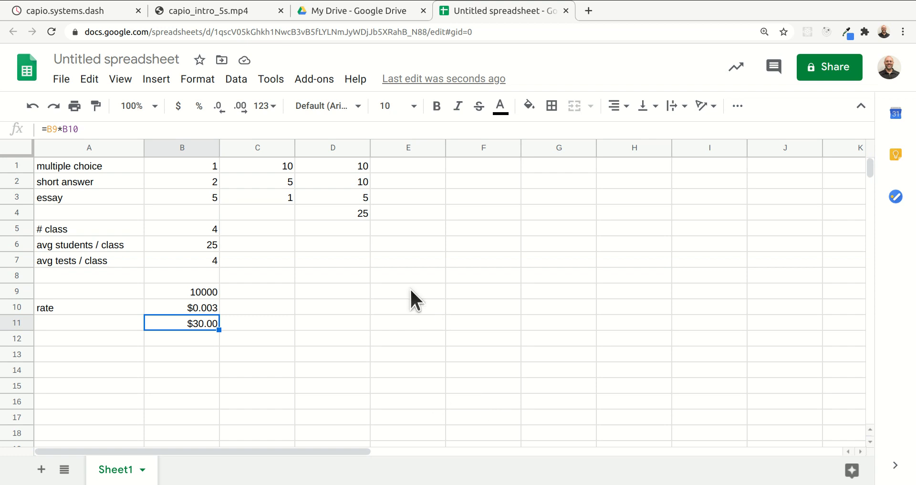
# Review the class, student and test inputs in cells B5 to B7 and the question counts in C1 to C3
pyautogui.click(211, 228)
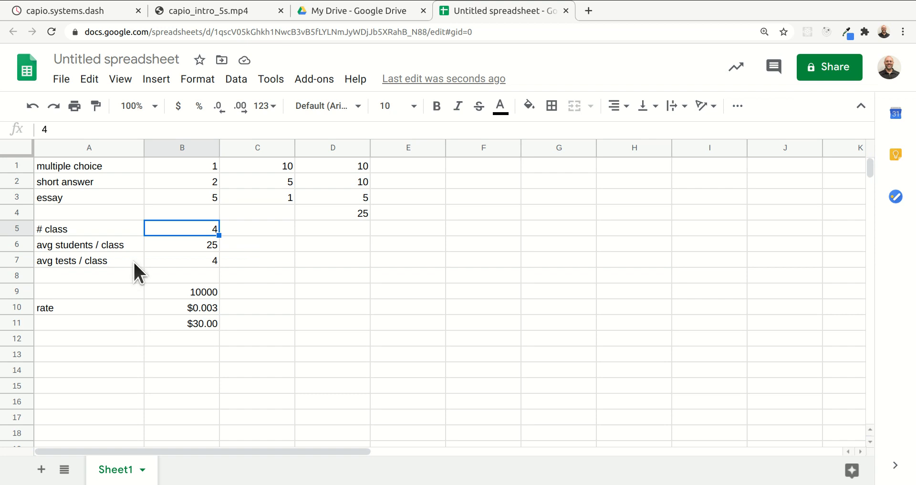
pyautogui.click(198, 243)
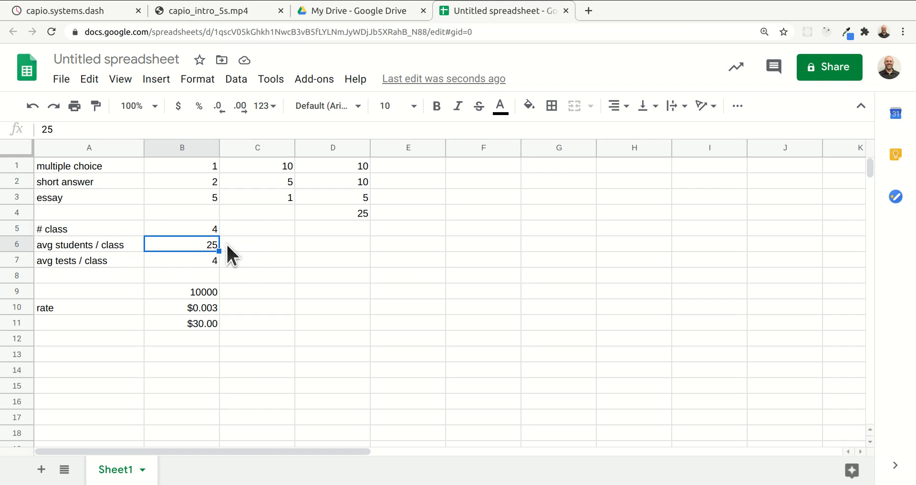
pyautogui.click(197, 262)
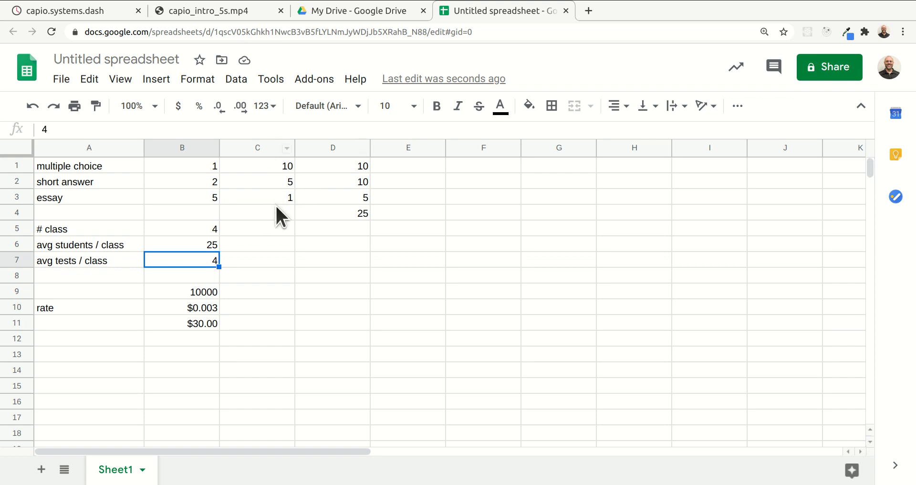
pyautogui.click(285, 164)
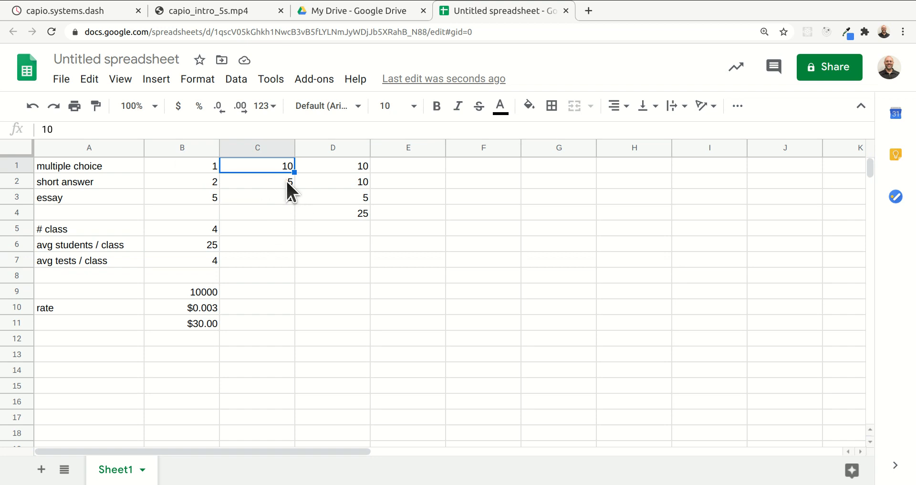
pyautogui.click(288, 182)
pyautogui.click(280, 203)
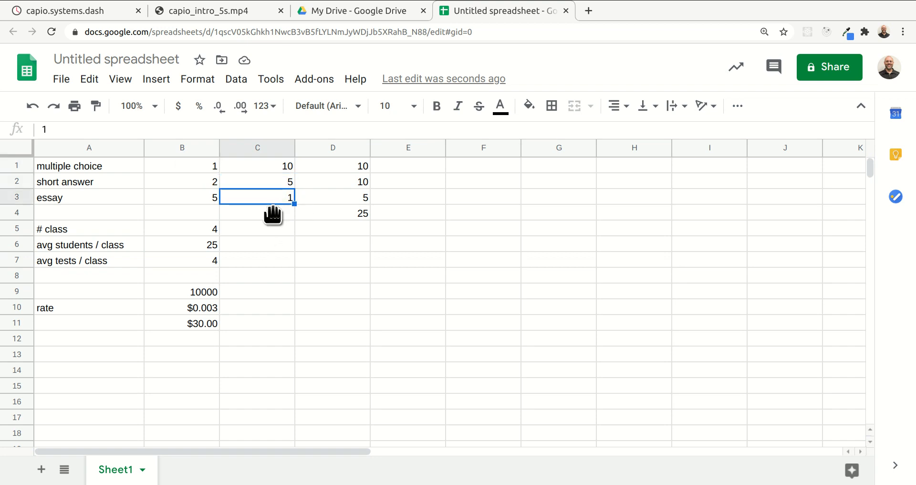